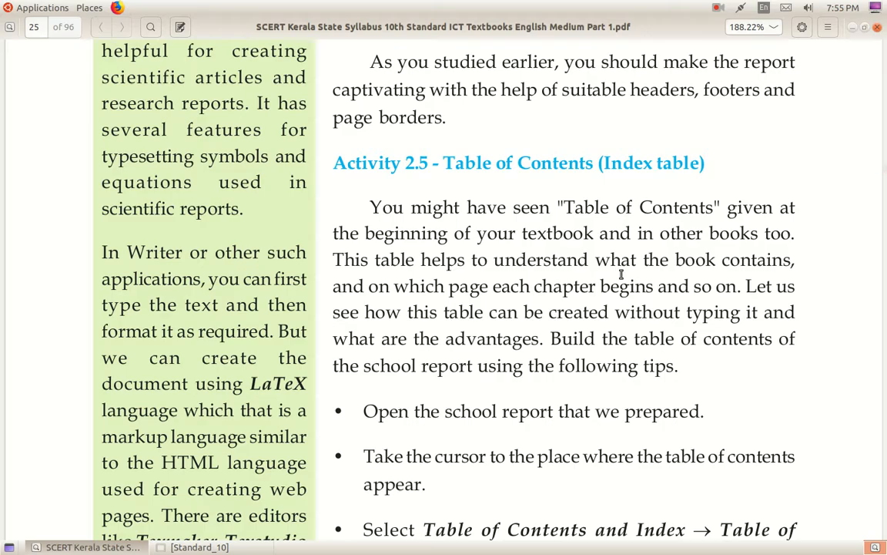
Scroll the textbook PDF from page 25 to page 27's Activity 2.6 table of contents steps.
scroll(651, 348, "down", 5)
scroll(651, 348, "down", 16)
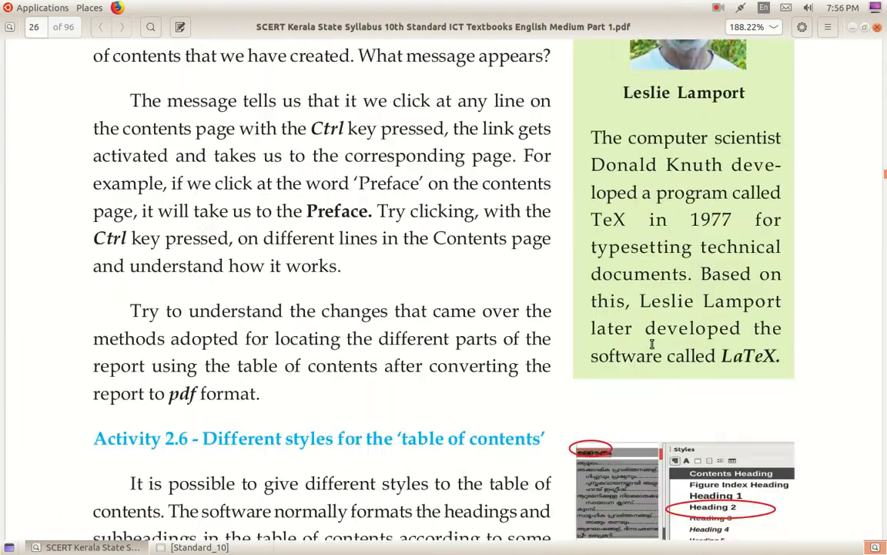
scroll(651, 344, "down", 4)
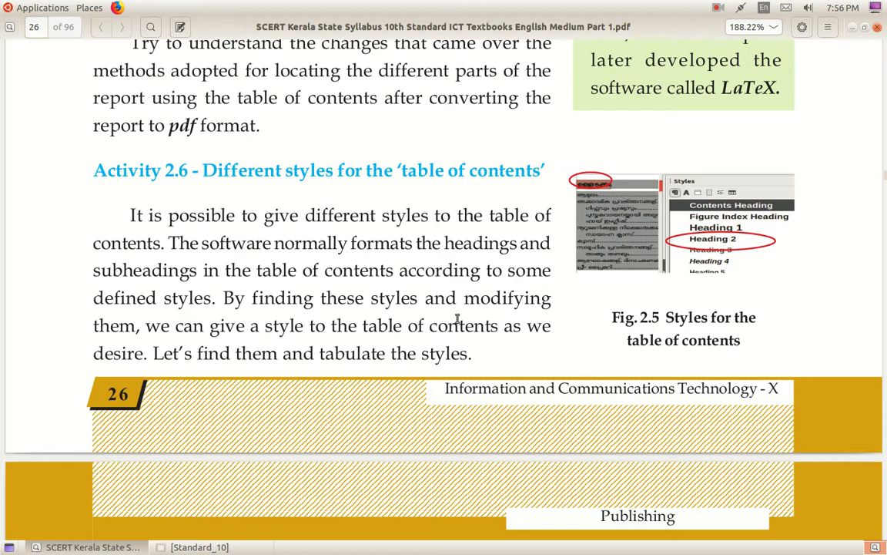
scroll(500, 254, "down", 10)
scroll(459, 325, "down", 3)
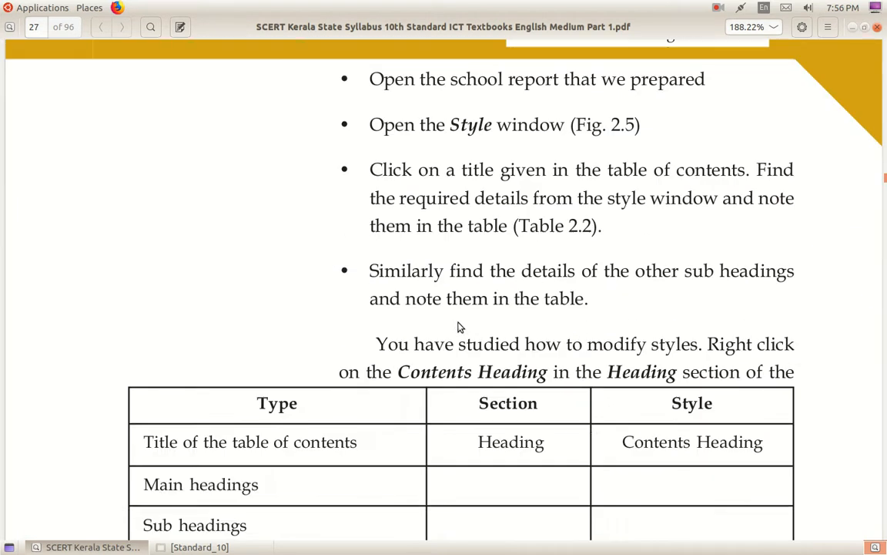
scroll(458, 327, "up", 7)
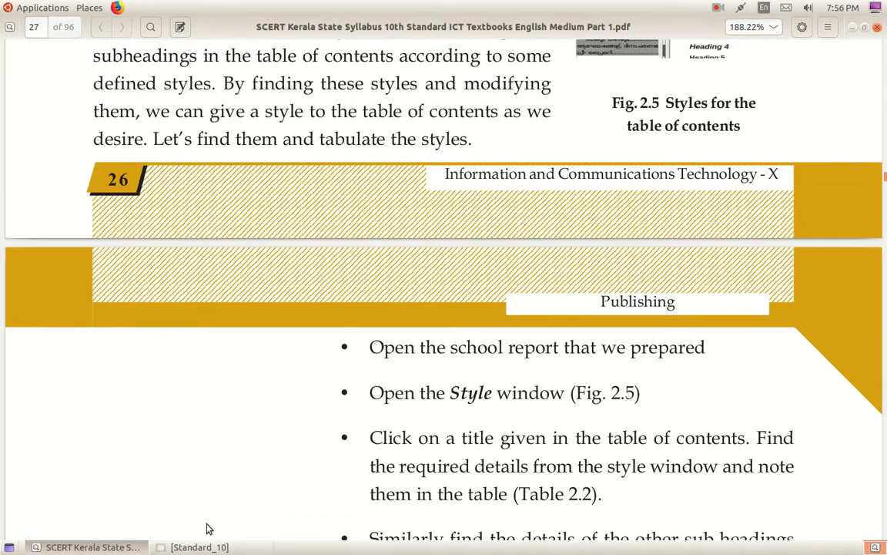
Open the styles.ott template from the Standard_10 folder in LibreOffice Writer.
left_click(199, 546)
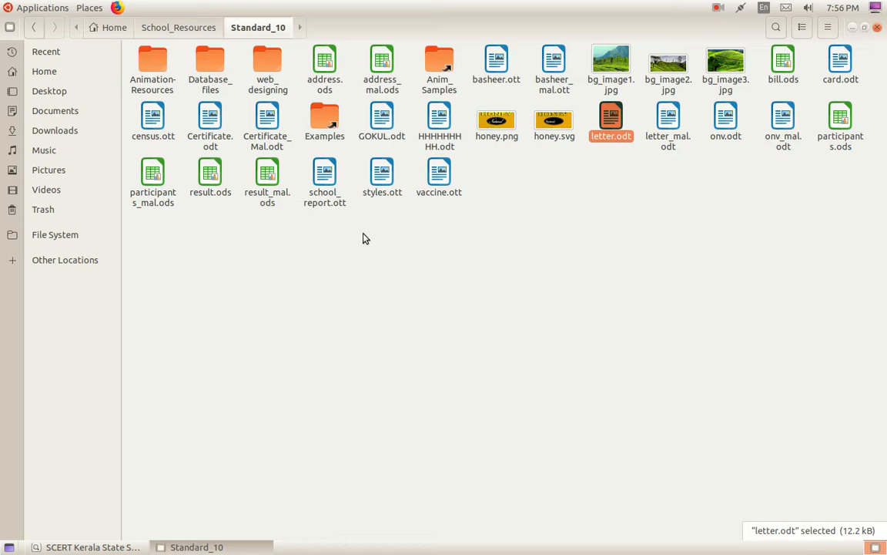
double_click(380, 179)
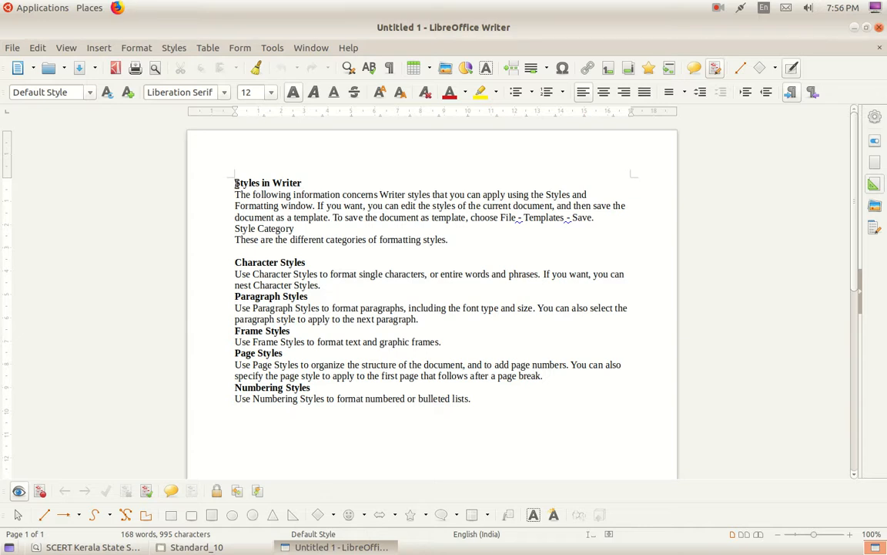
Ctrl-select the Styles in Writer, Character, Paragraph, Frame, Page and Numbering Styles headings.
left_click_drag(234, 182, 300, 182)
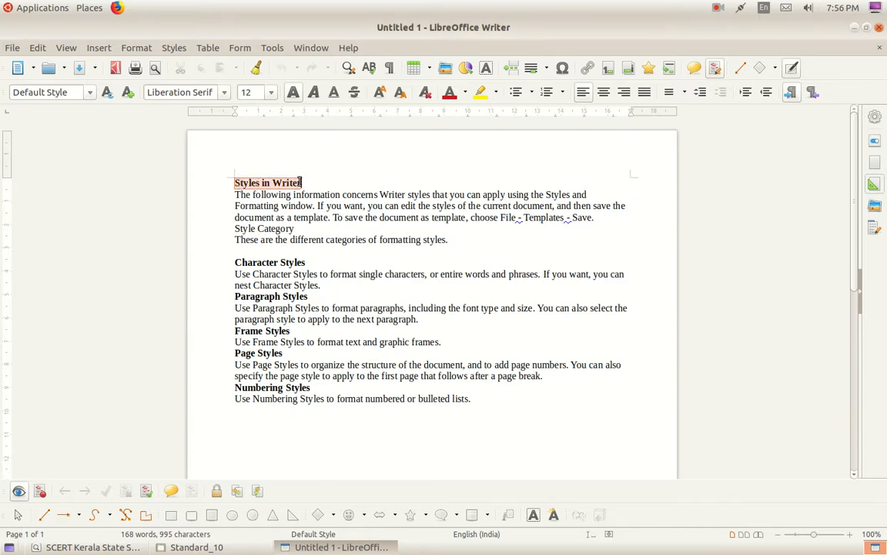
left_click(344, 183)
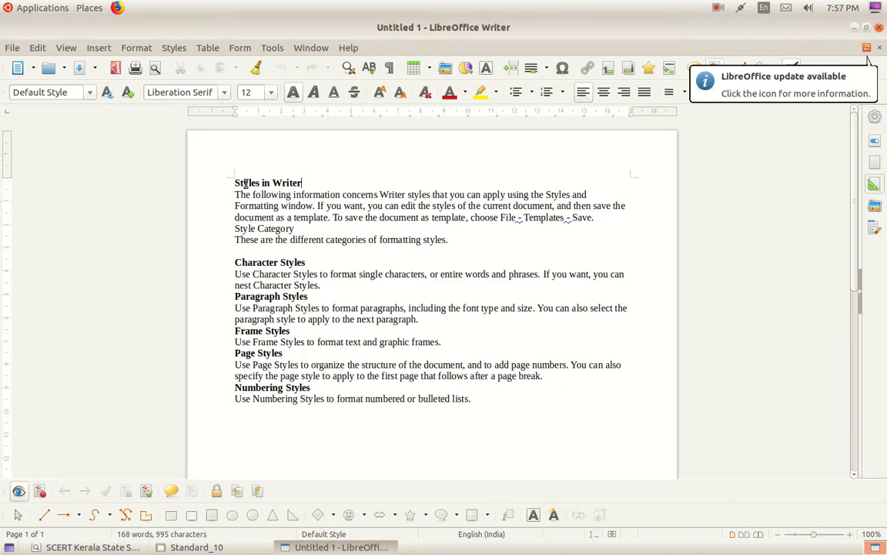
left_click_drag(228, 185, 311, 182)
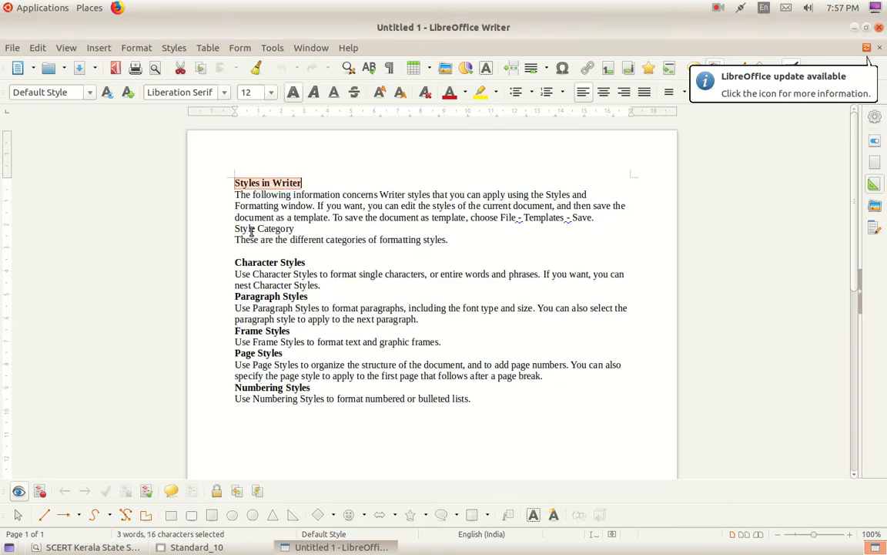
left_click_drag(235, 264, 314, 264)
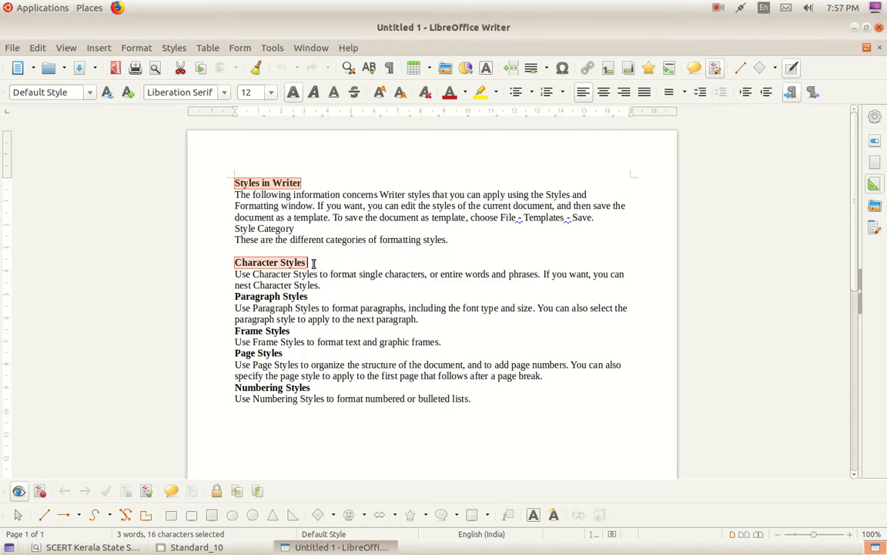
left_click_drag(236, 297, 313, 291)
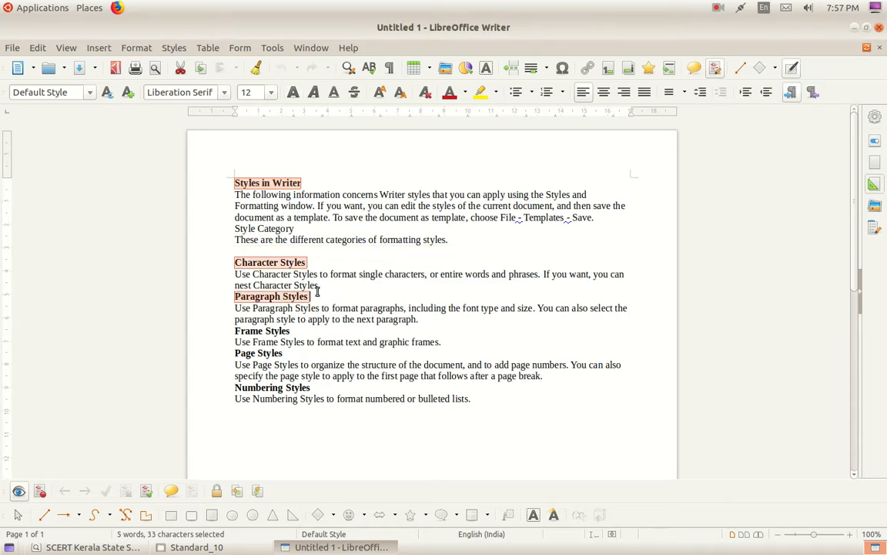
left_click_drag(221, 331, 297, 330)
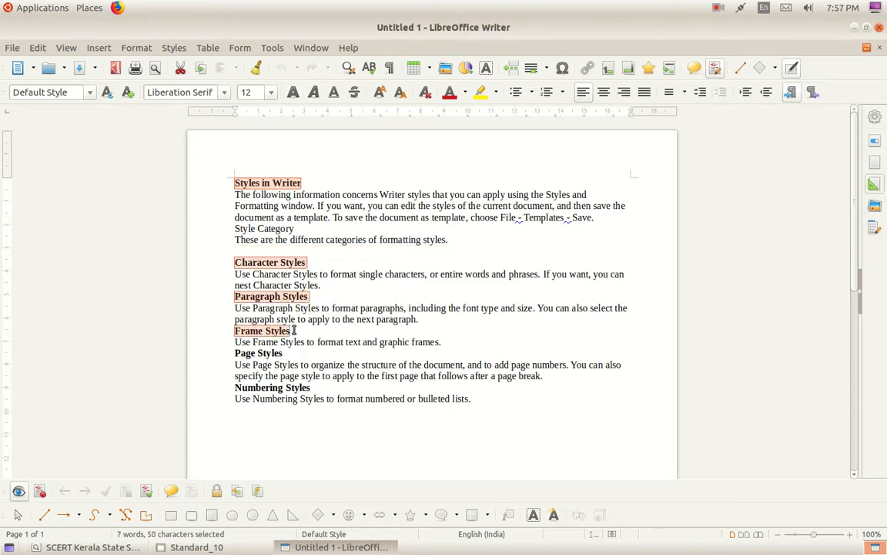
left_click_drag(236, 352, 286, 352)
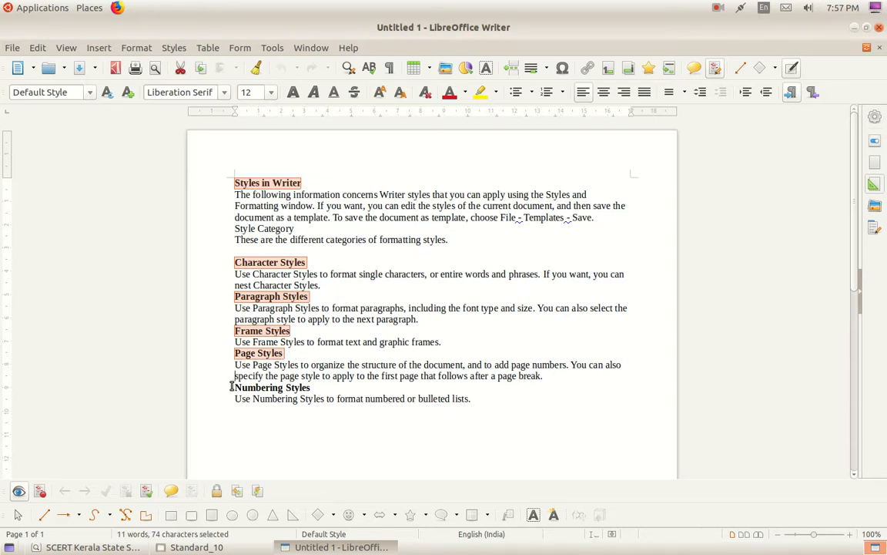
left_click_drag(232, 386, 333, 391)
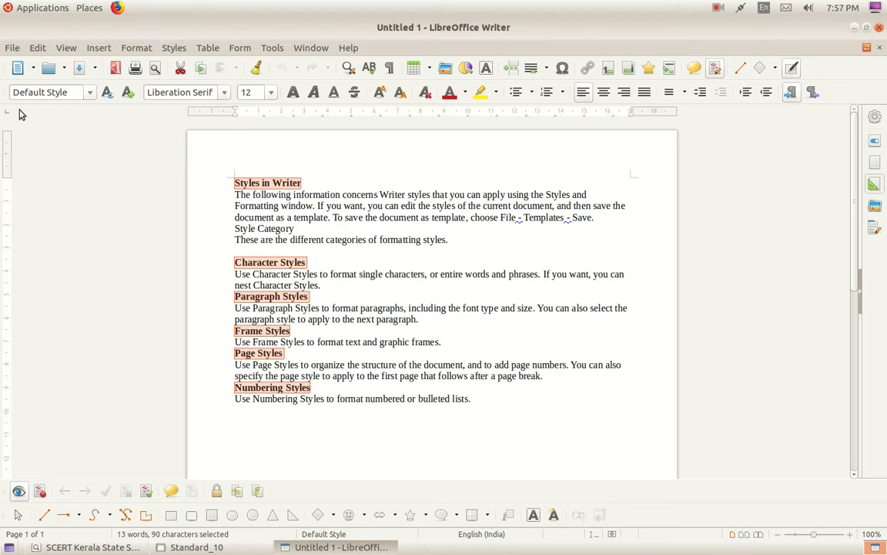
Apply Heading 1 to the selected headings and add blank lines above Styles in Writer.
left_click(90, 93)
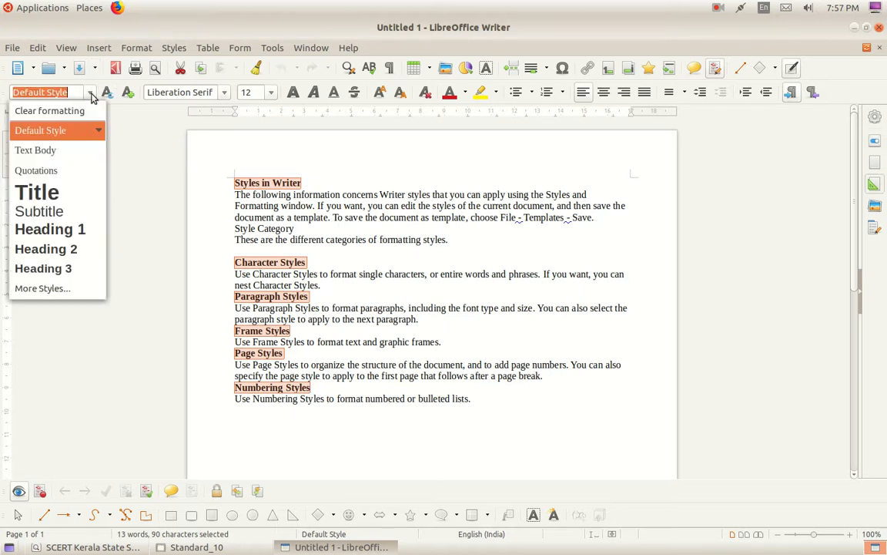
left_click(59, 238)
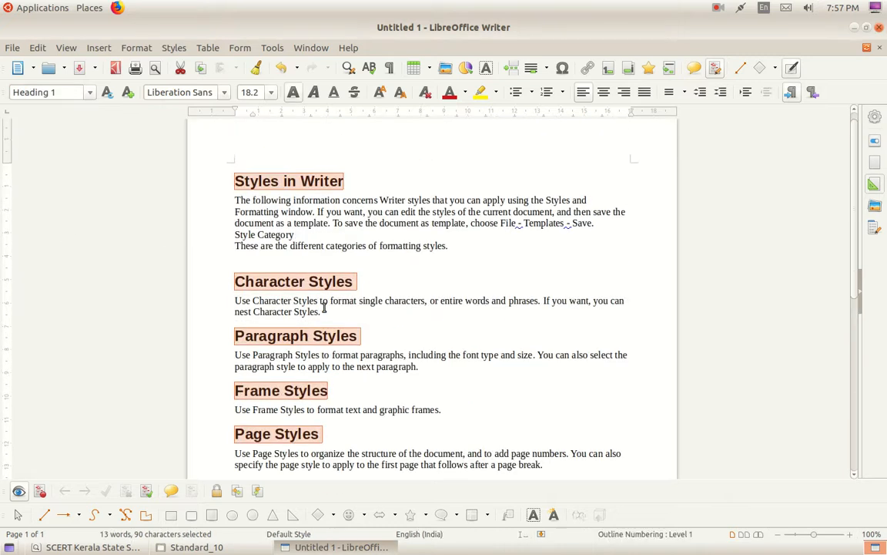
scroll(325, 307, "up", 1)
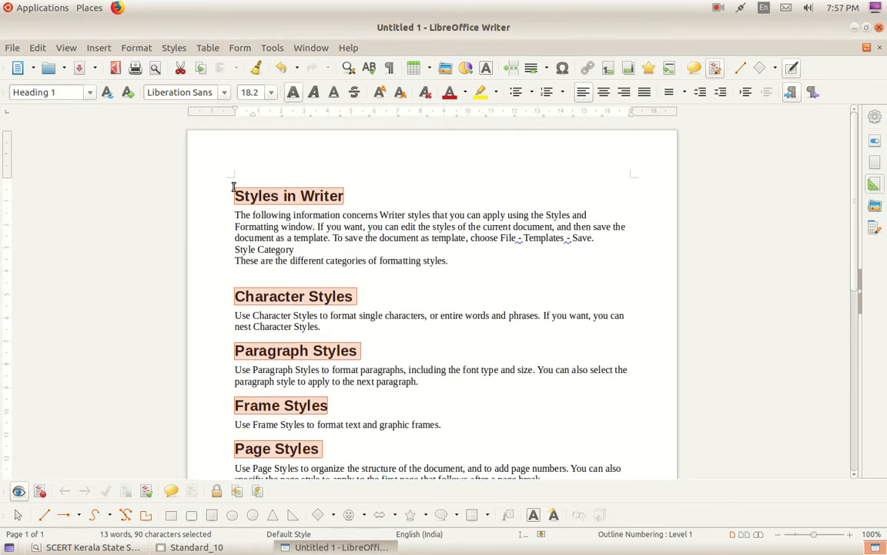
left_click(235, 194)
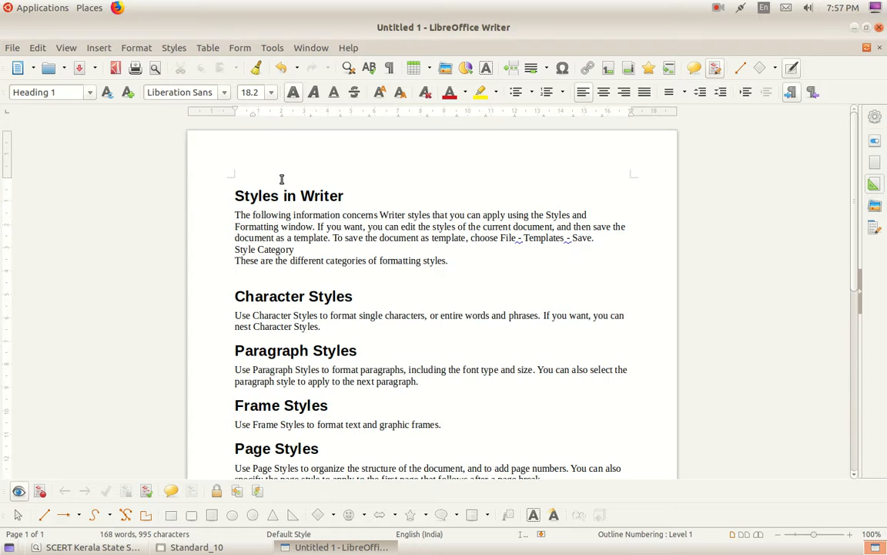
key("Return")
key("Return")
key("Return")
key("Return")
key("Return")
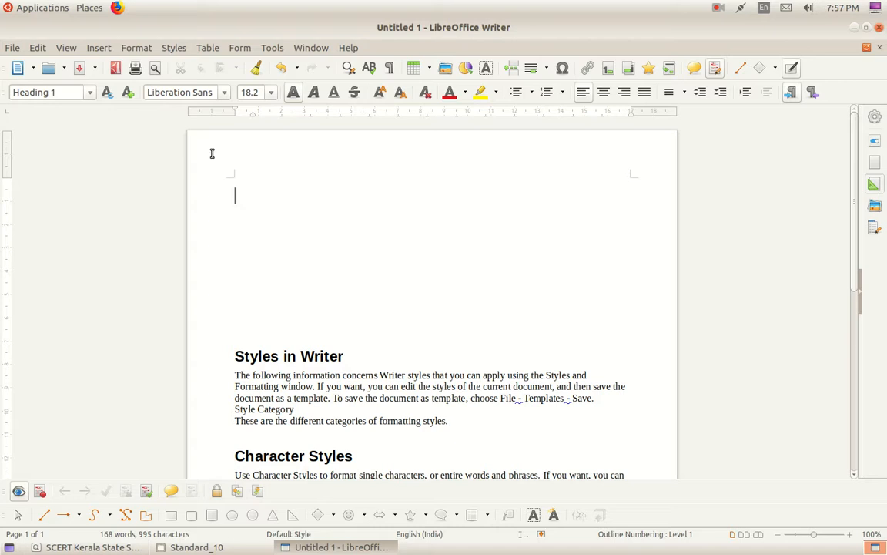
Insert a Table of Contents, Index or Bibliography at the top, checking its Background options.
left_click(99, 46)
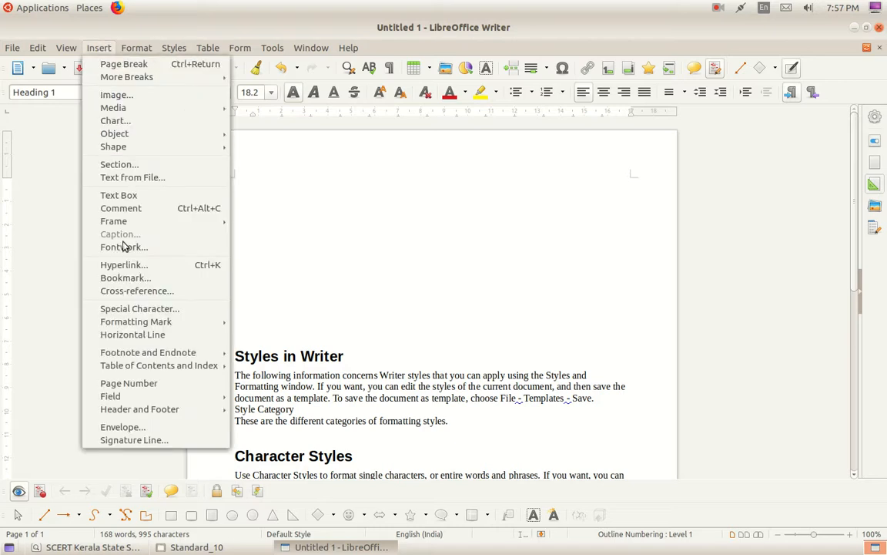
mouse_move(156, 368)
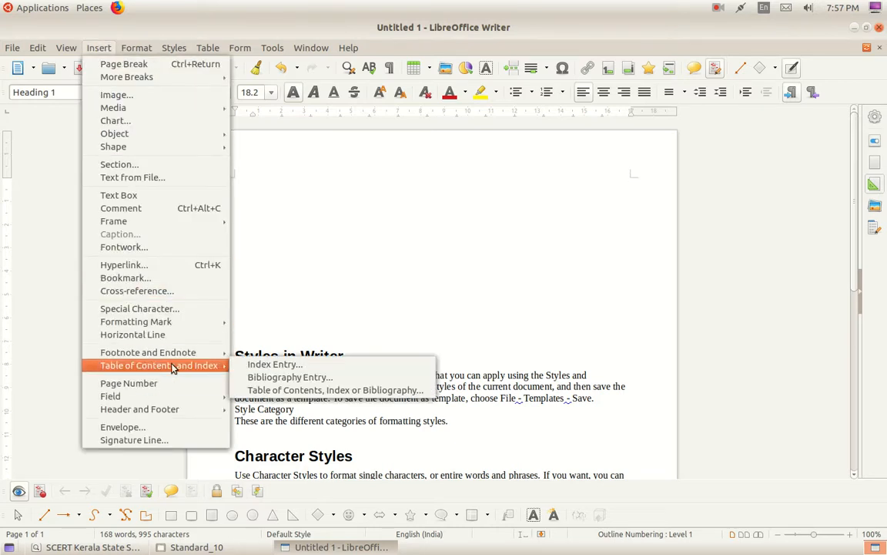
left_click(302, 396)
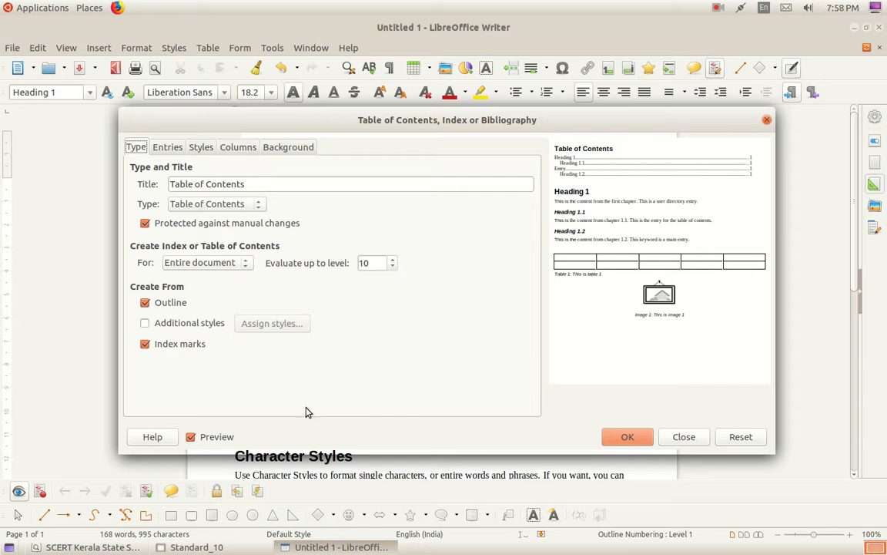
left_click(283, 149)
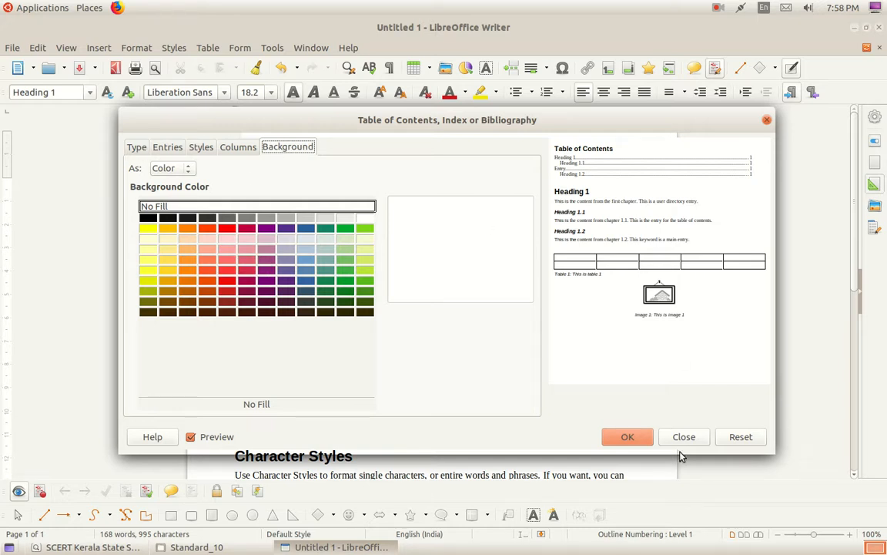
left_click(625, 438)
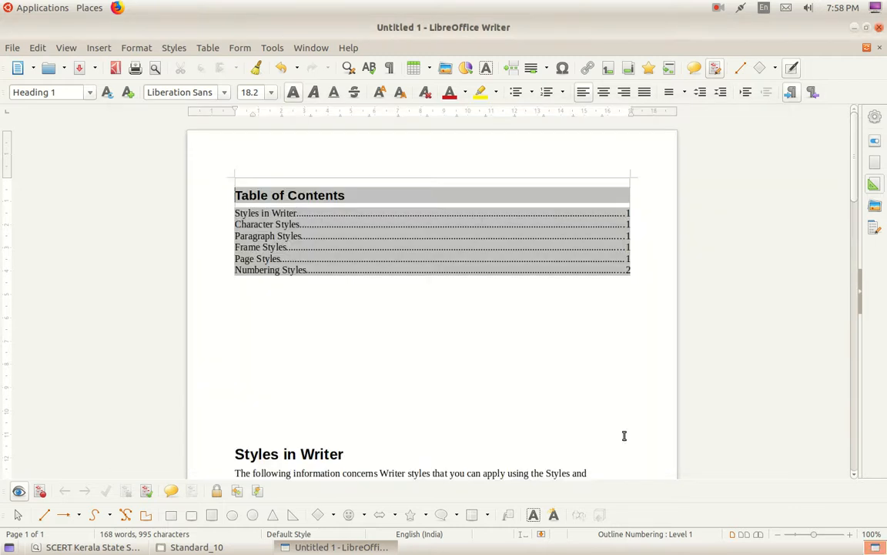
Delete the empty paragraphs between the Table of Contents and the Styles in Writer heading.
scroll(303, 347, "down", 3)
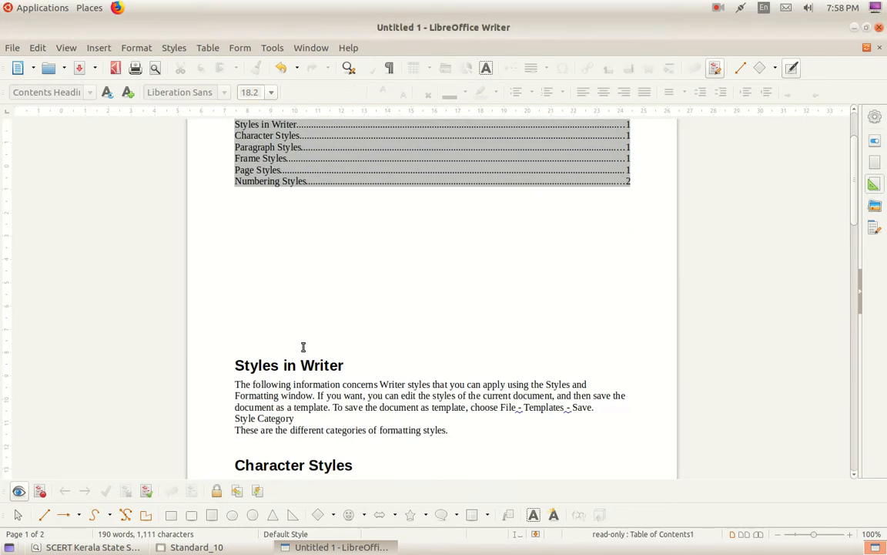
left_click(234, 354)
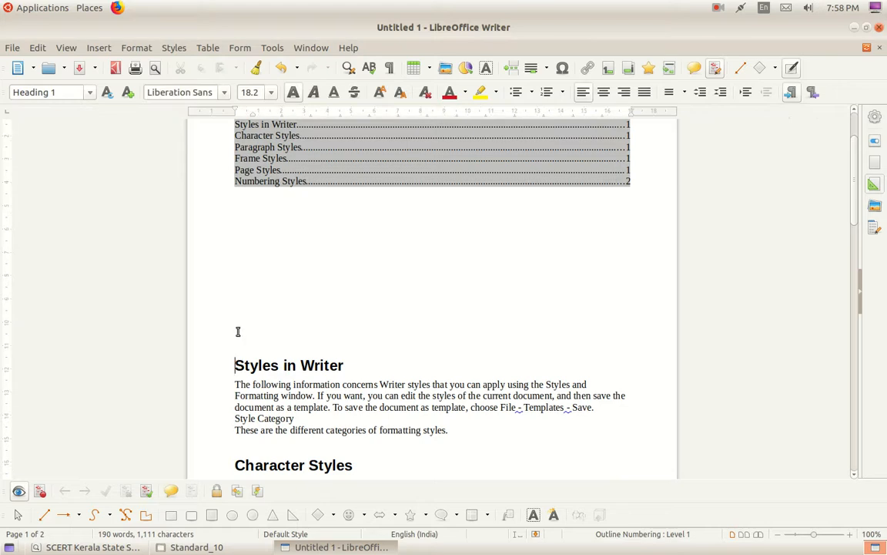
scroll(237, 331, "down", 3)
scroll(237, 331, "up", 2)
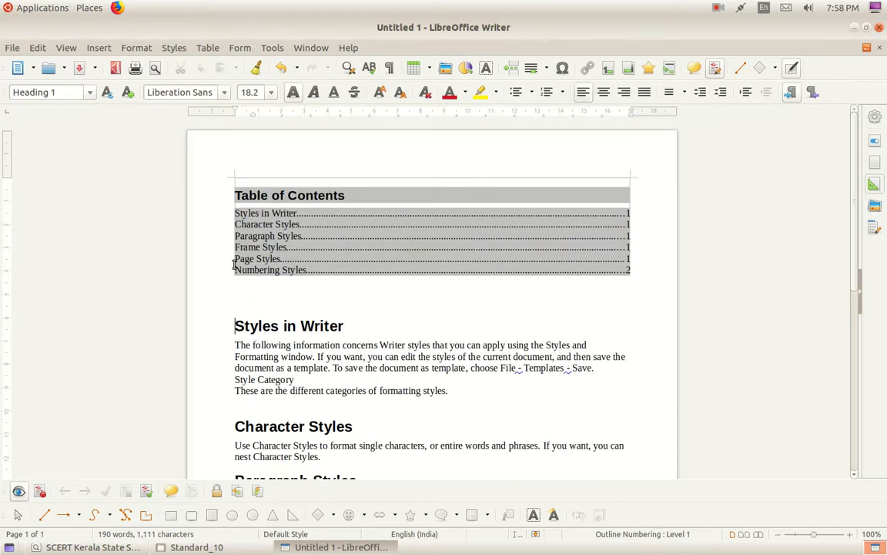
left_click(347, 199)
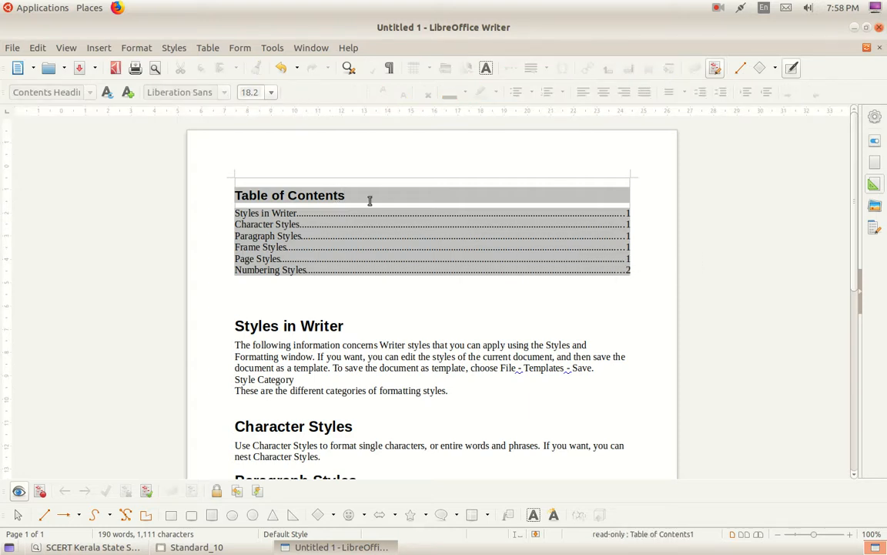
left_click(276, 329)
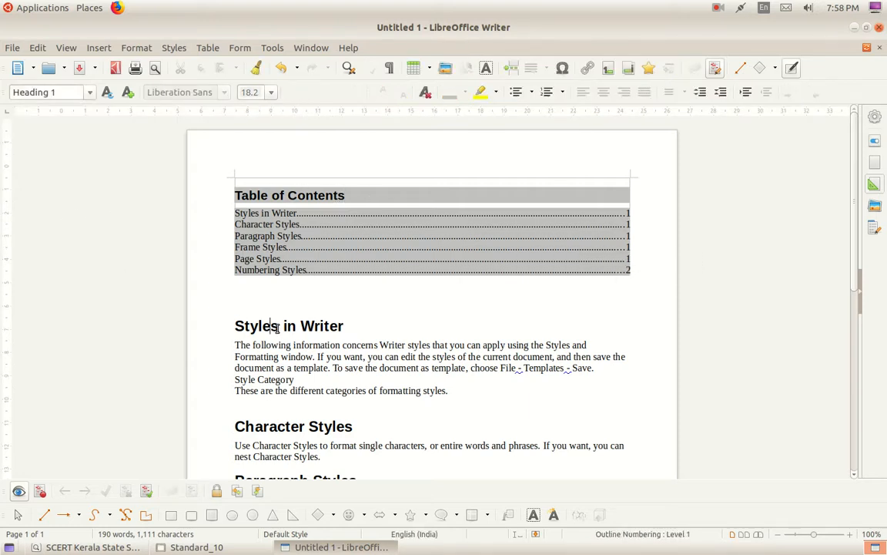
left_click(90, 92)
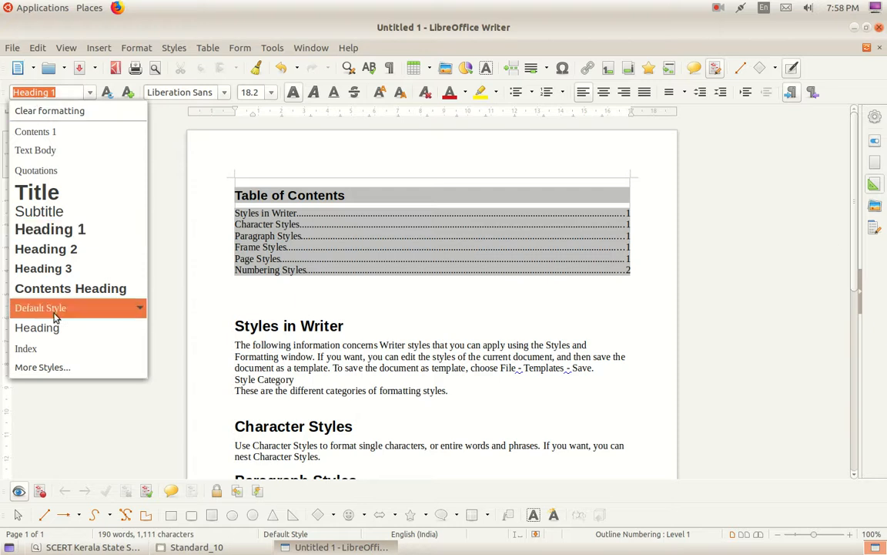
Open the Styles sidebar deck showing the paragraph styles hierarchy.
left_click(56, 376)
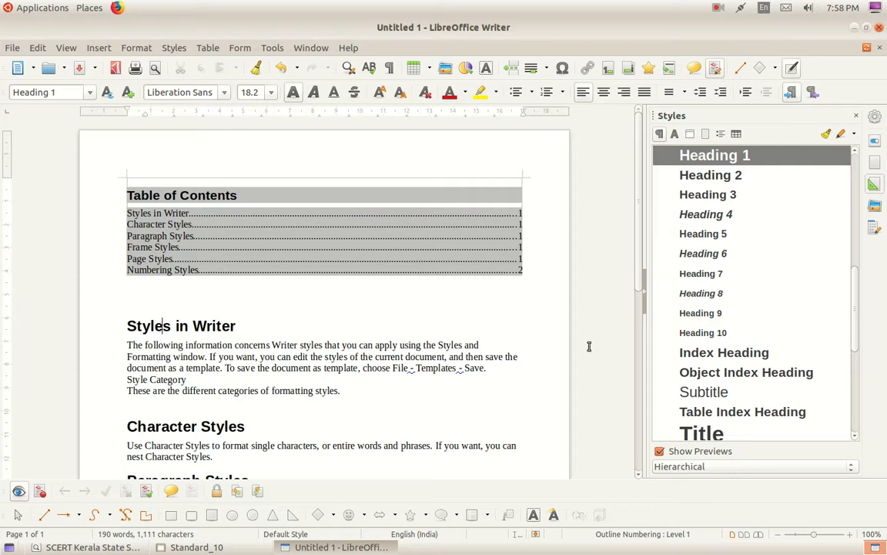
scroll(817, 324, "up", 4)
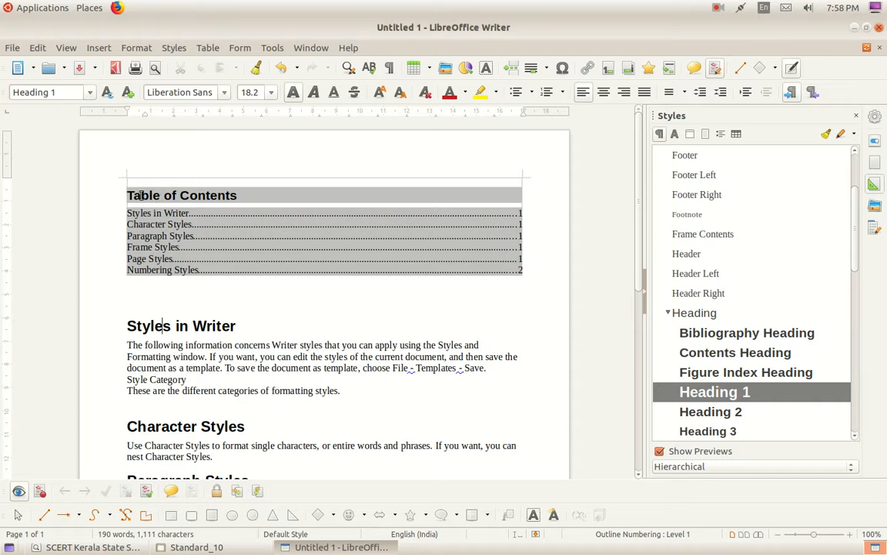
Confirm the TOC title uses Contents Heading and right-click that style in the Styles sidebar.
left_click(184, 194)
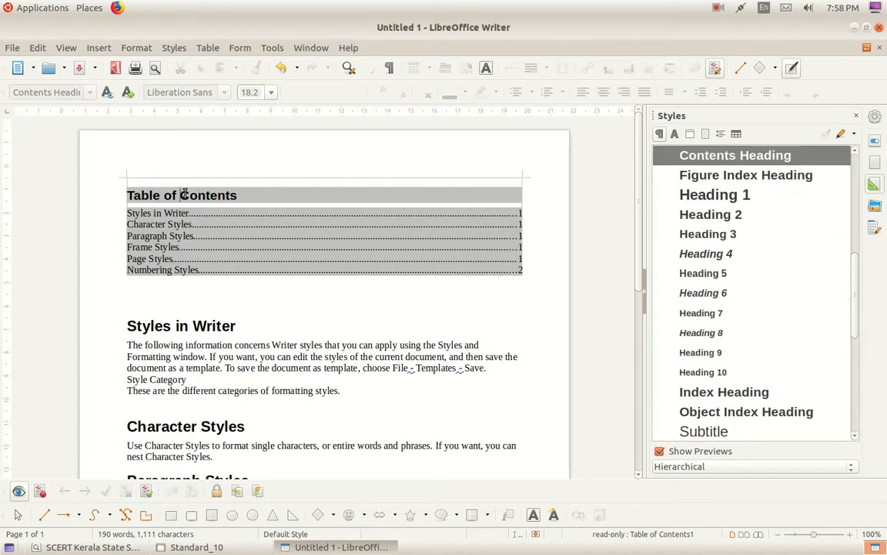
scroll(755, 275, "up", 2)
scroll(755, 275, "up", 1)
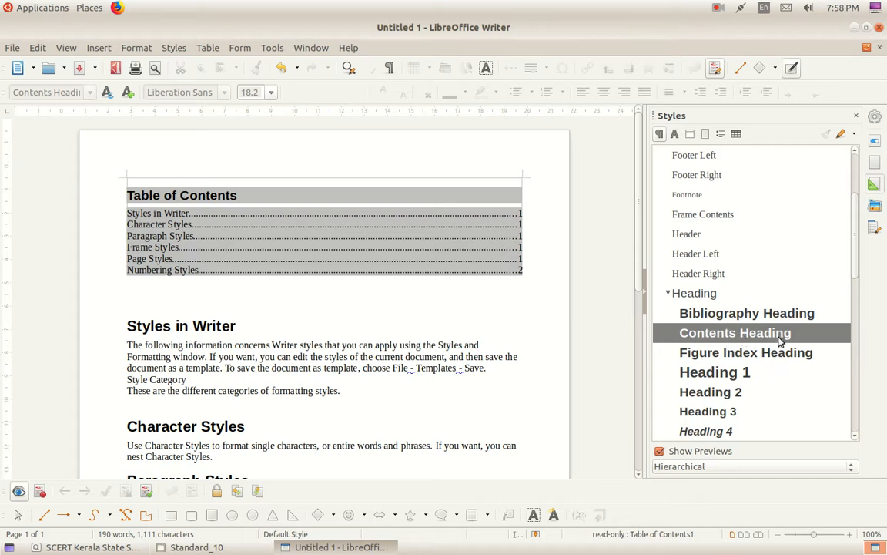
right_click(739, 336)
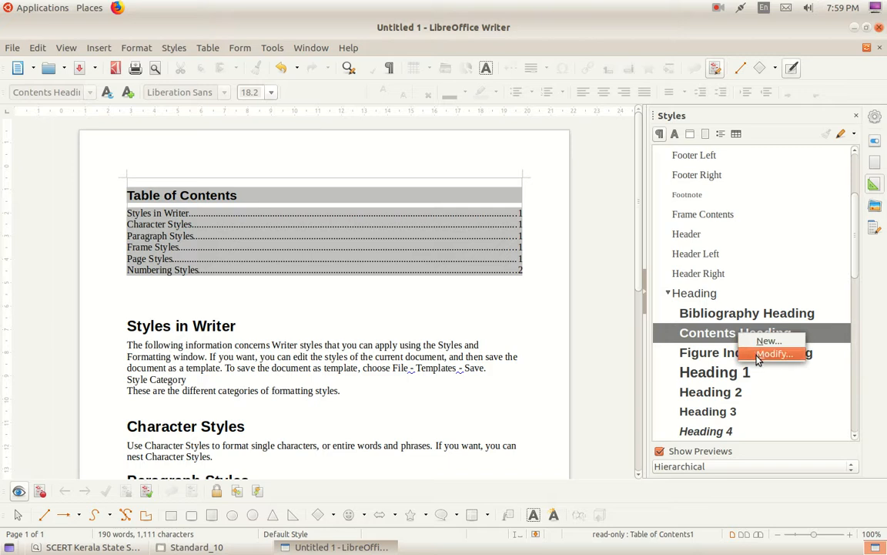
left_click(618, 290)
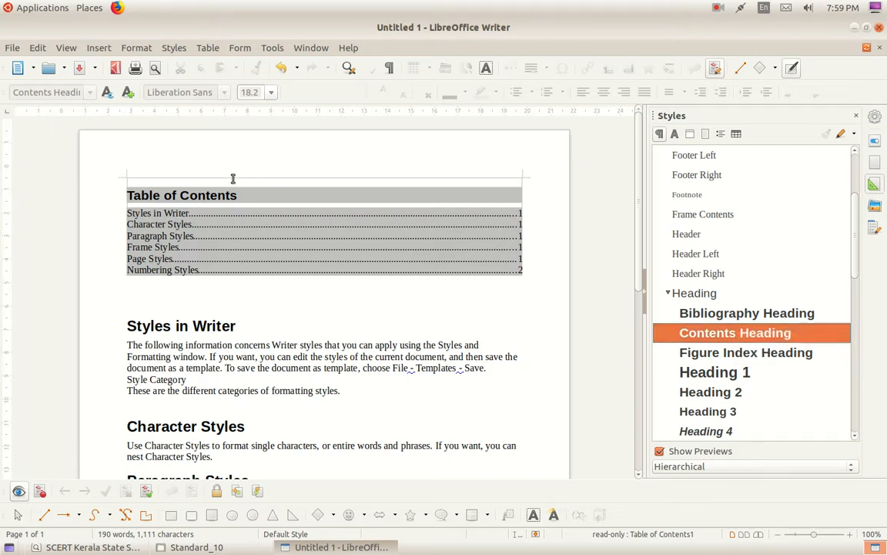
left_click(198, 194)
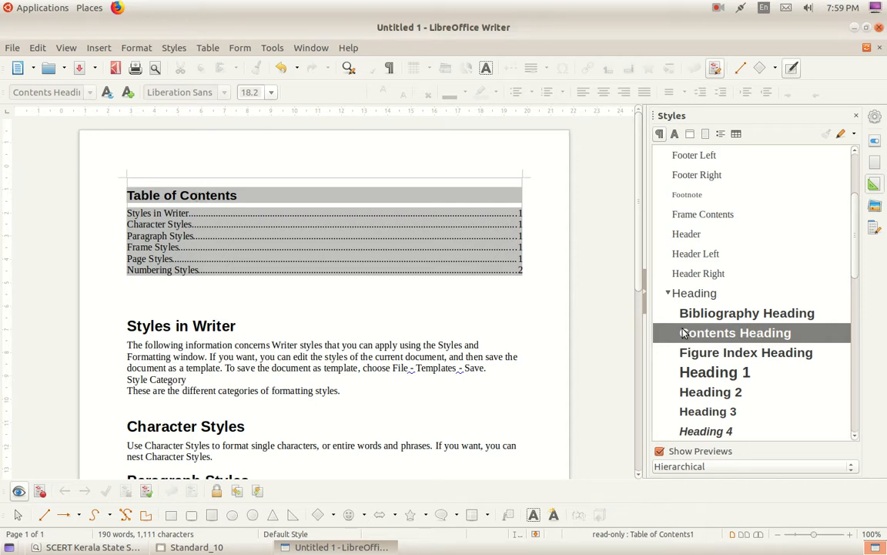
right_click(753, 336)
Modify Contents Heading with a Light Blue 2 area colour and Red font colour.
left_click(782, 353)
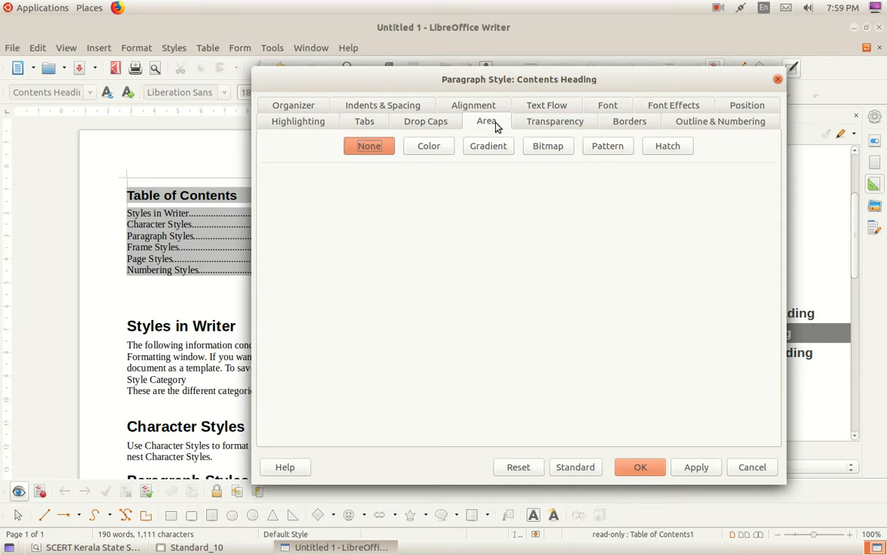
left_click(445, 146)
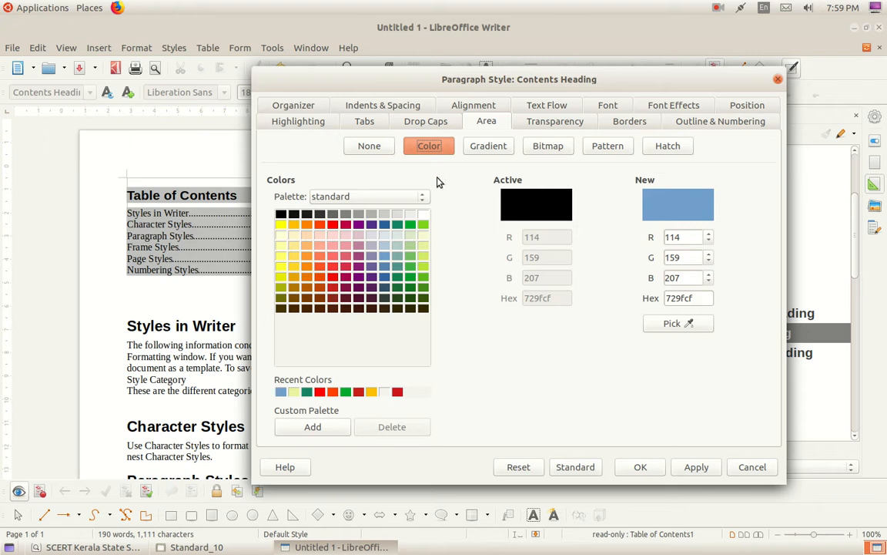
left_click(384, 256)
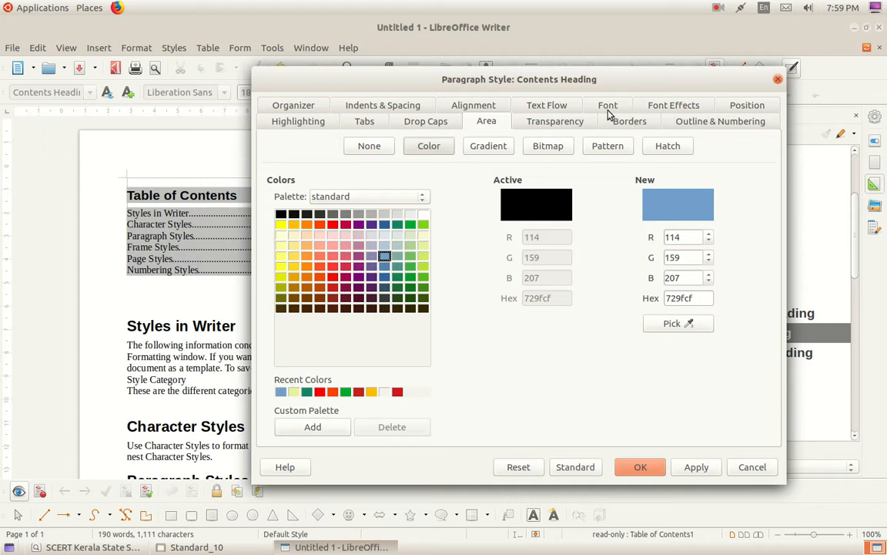
left_click(672, 106)
left_click(371, 160)
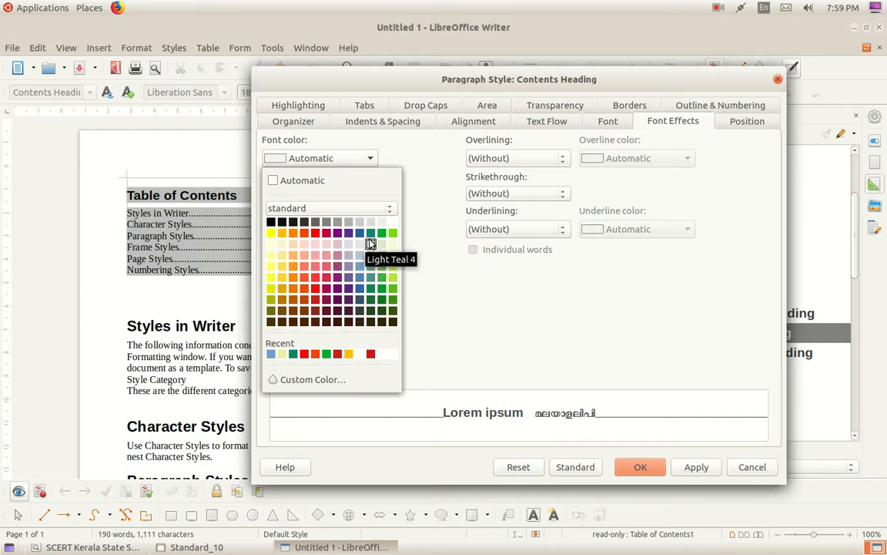
left_click(315, 234)
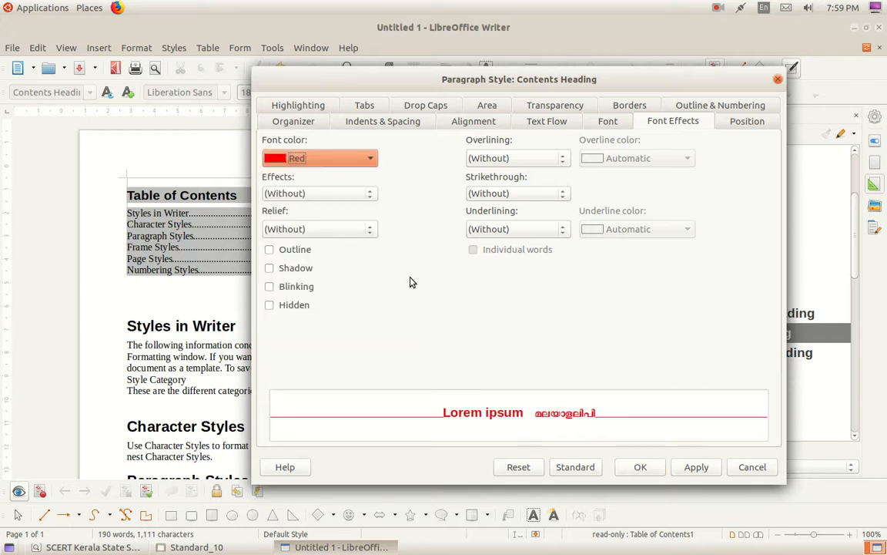
left_click(695, 467)
left_click(640, 467)
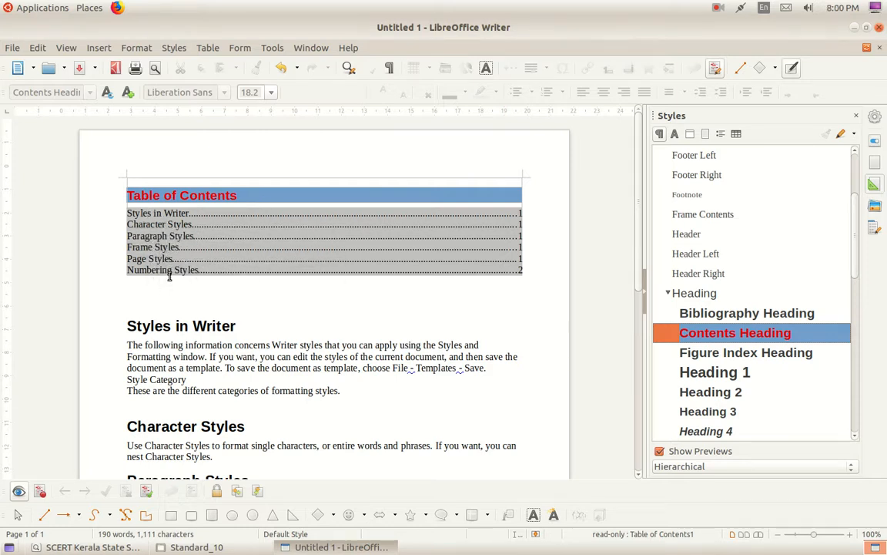
Confirm the TOC entries use Contents 1 and right-click that style in the Styles sidebar.
left_click(172, 216)
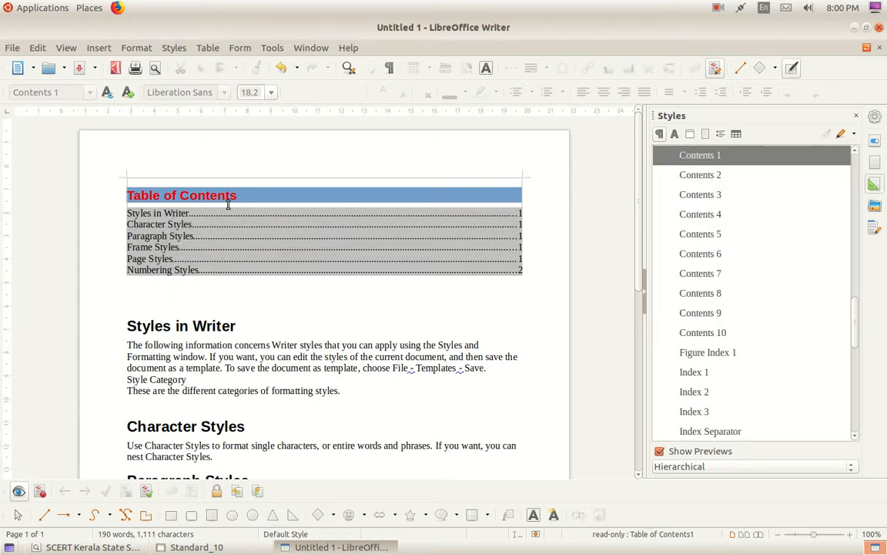
right_click(735, 160)
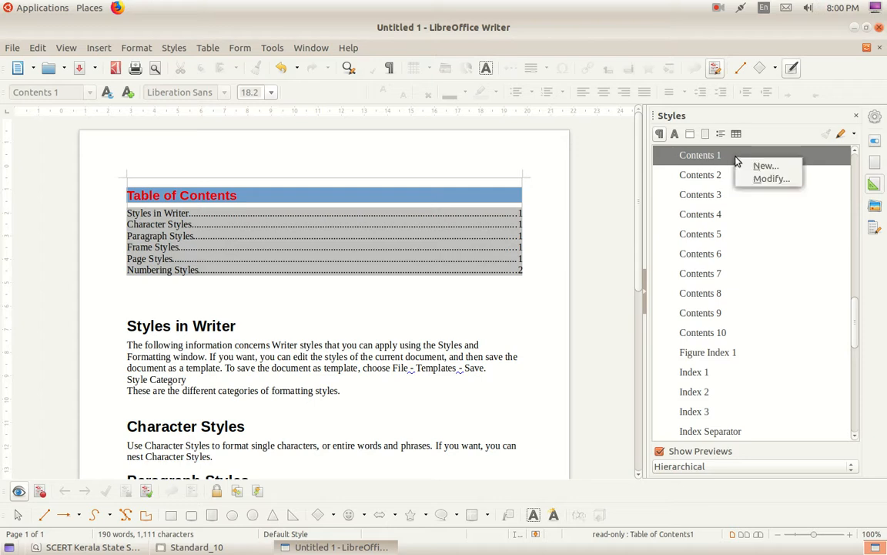
Modify the Contents 1 style to use Indigo font color and a Light Lime 4 background.
left_click(751, 180)
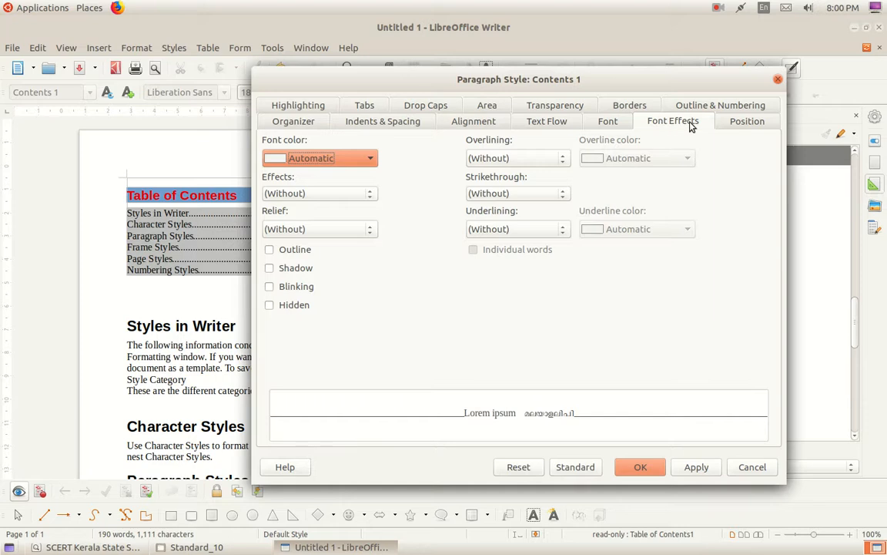
left_click(370, 159)
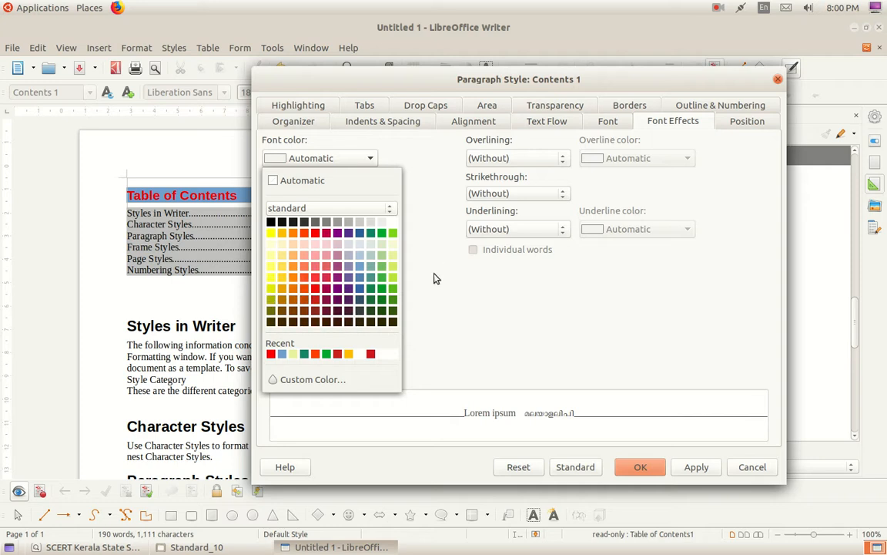
left_click(348, 234)
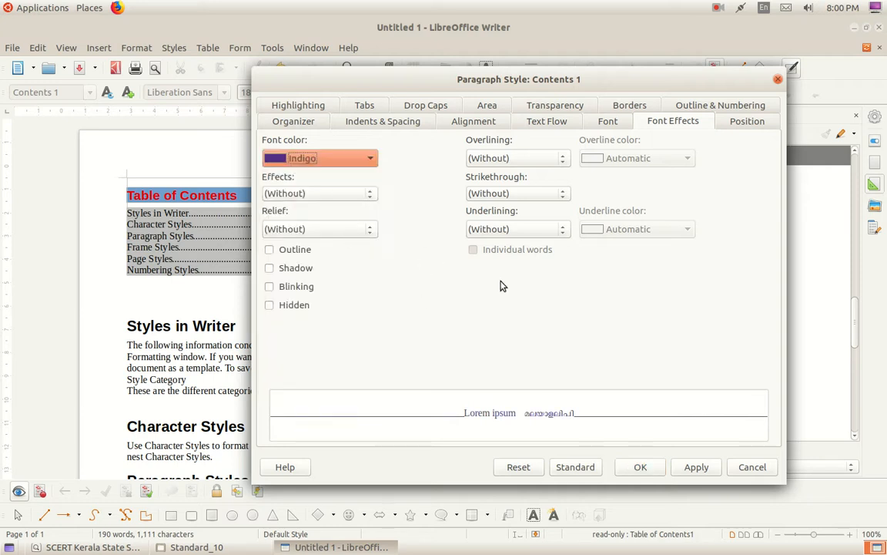
left_click(485, 106)
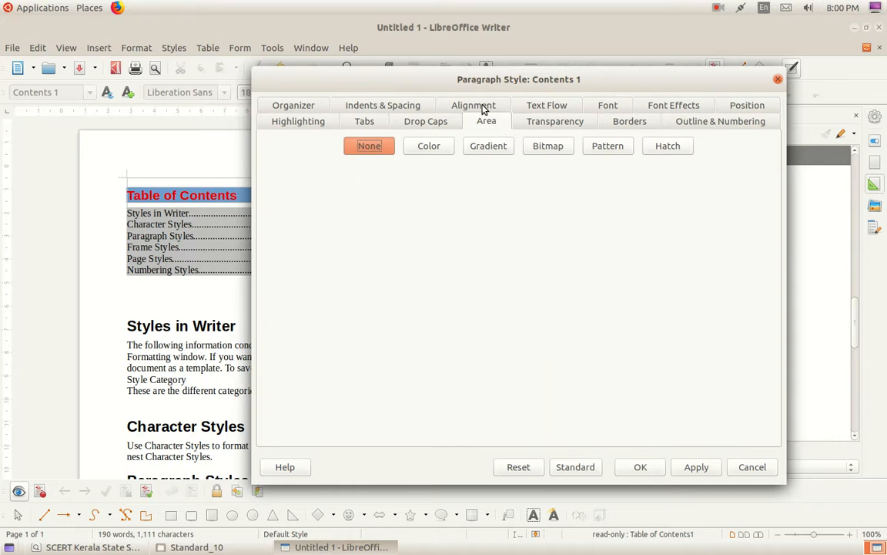
left_click(431, 148)
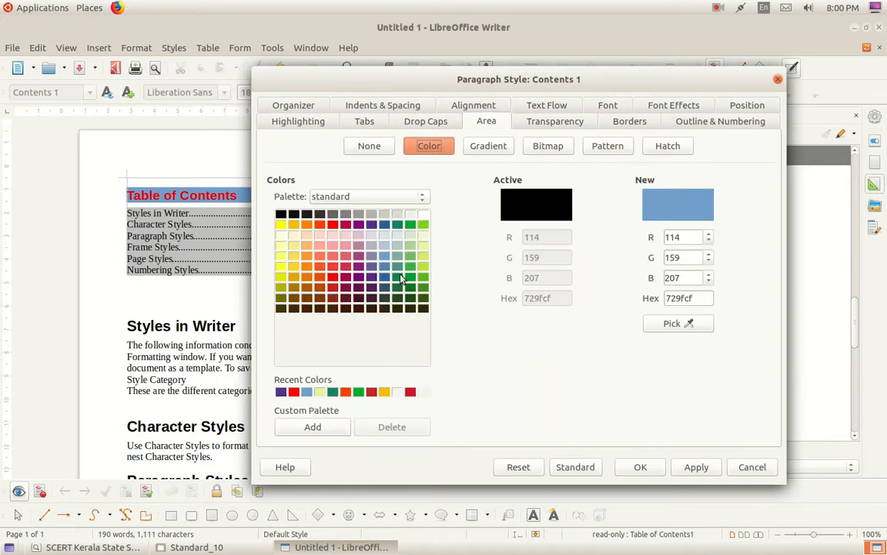
left_click(423, 245)
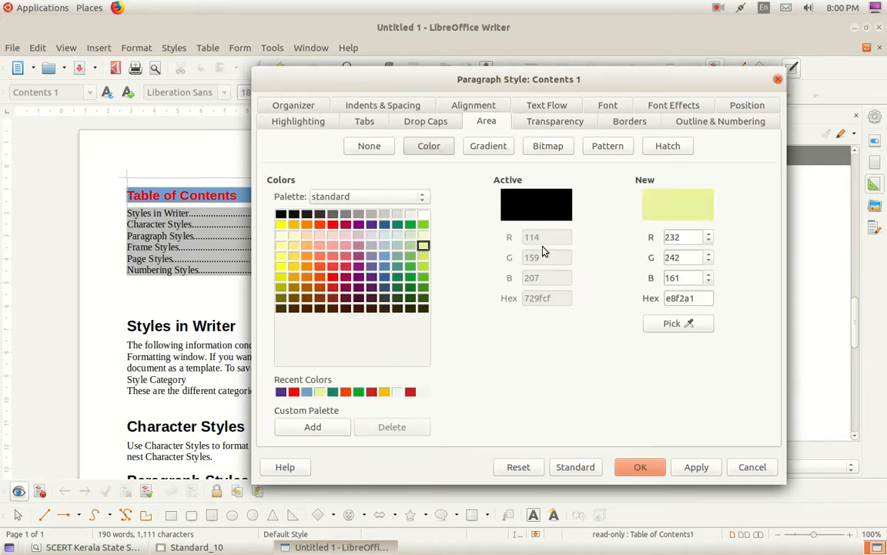
left_click(708, 470)
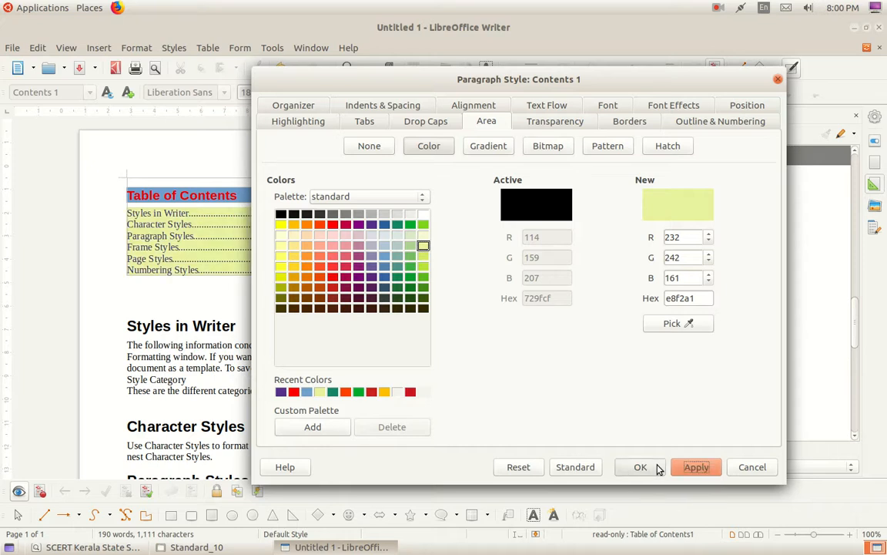
left_click(640, 467)
left_click(347, 285)
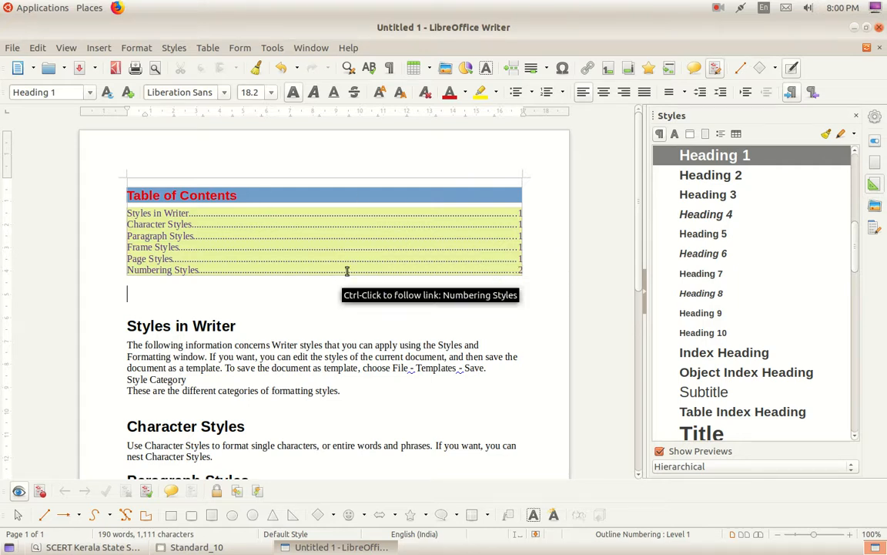
Check the Table of Contents title's Contents Heading style without changing it.
left_click(241, 198)
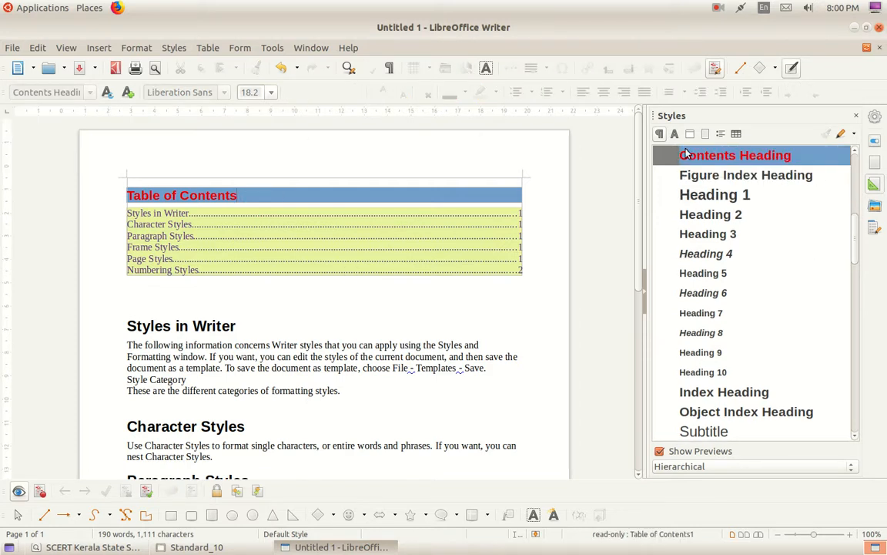
right_click(757, 163)
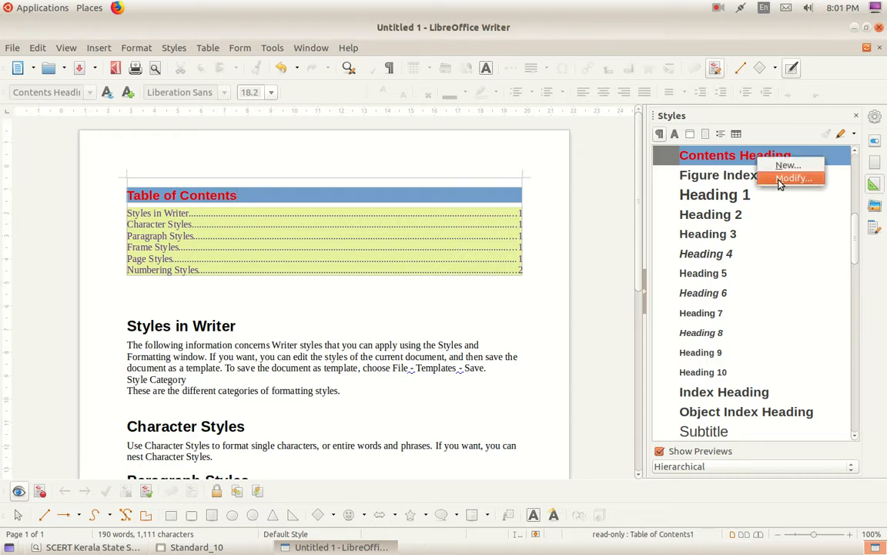
left_click(834, 280)
Scroll down the document, then bring the ICT textbook PDF to the front.
scroll(254, 263, "down", 4)
scroll(254, 262, "down", 3)
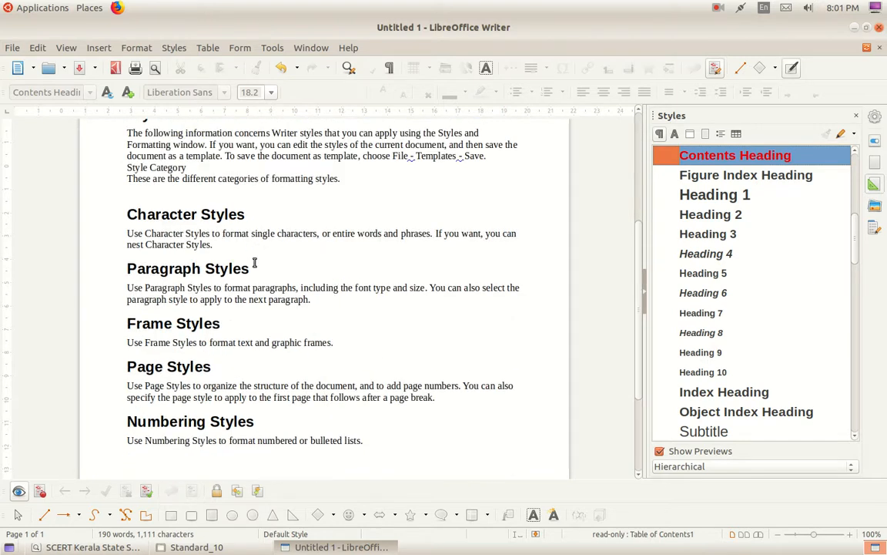
left_click(89, 547)
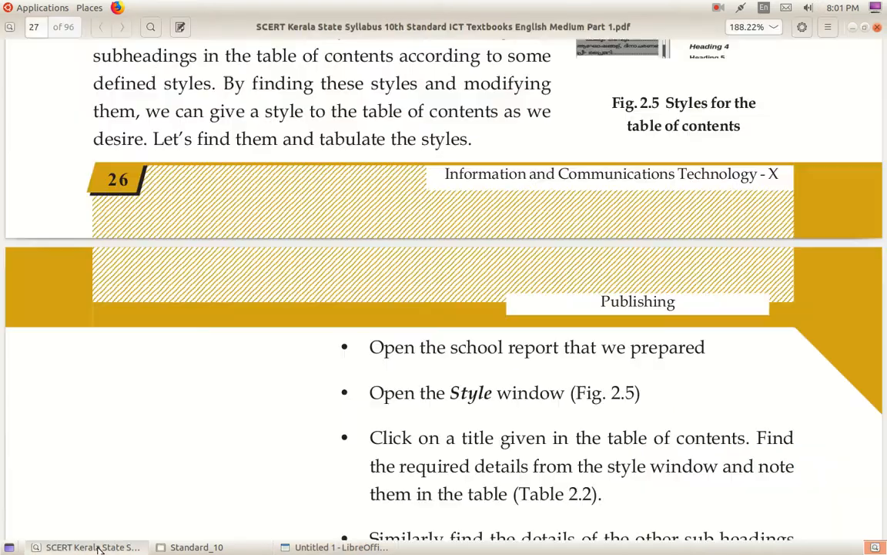
Scroll the textbook past Table 2.2 to the 'Preparations for the Youth Festival' section.
scroll(425, 363, "down", 3)
scroll(427, 368, "down", 20)
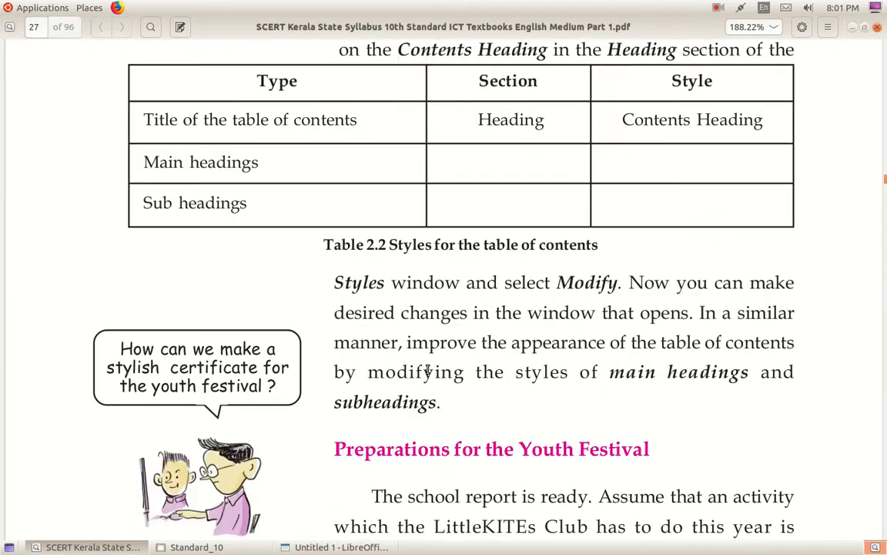
scroll(428, 371, "down", 3)
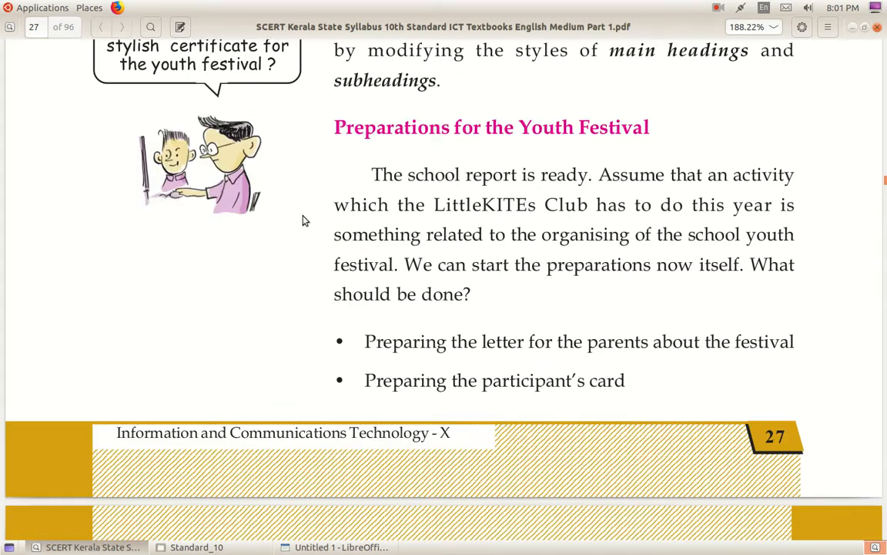
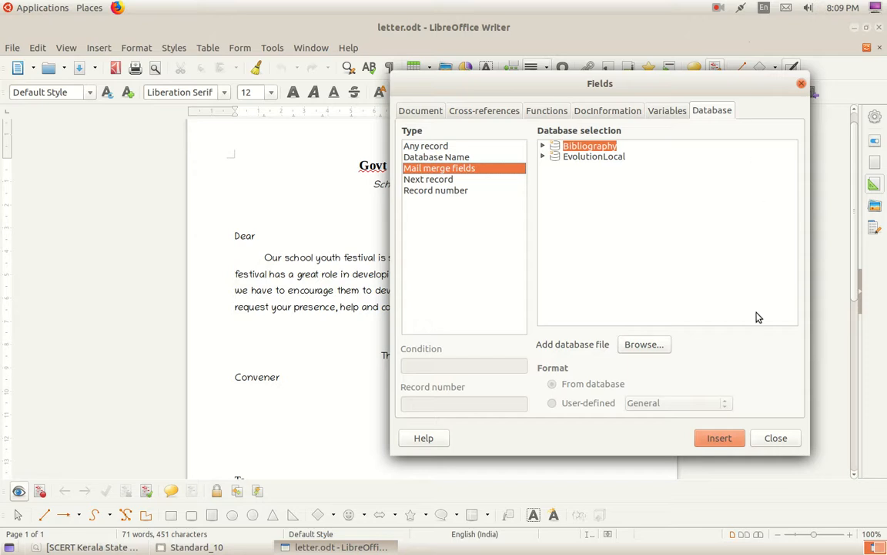
left_click_drag(526, 91, 338, 108)
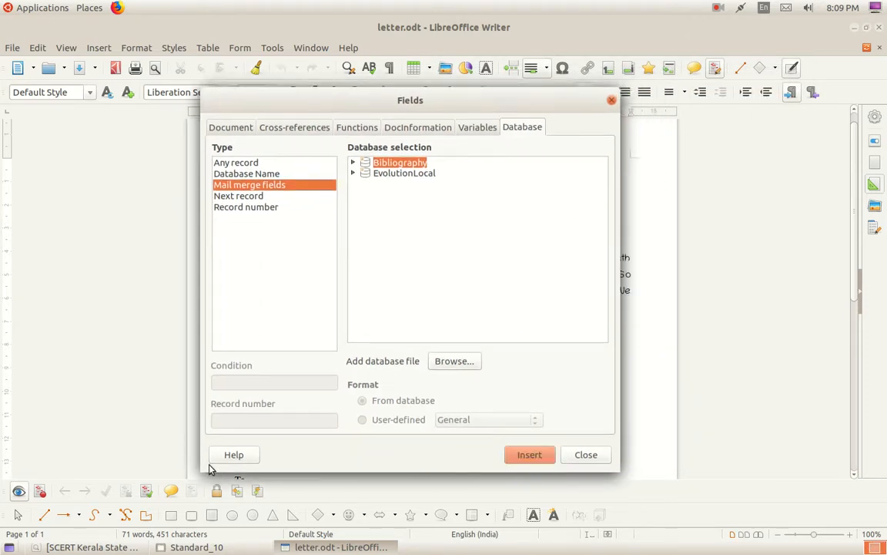
left_click(229, 128)
left_click(300, 128)
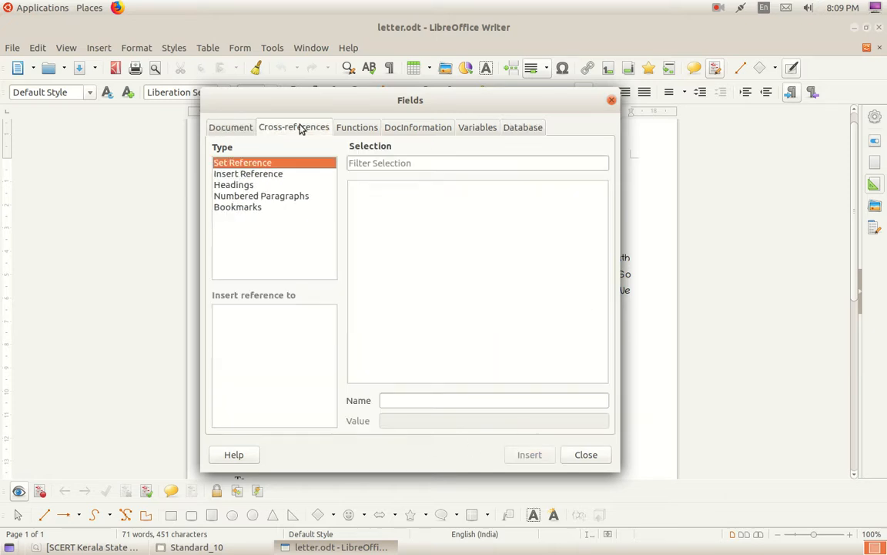
left_click(351, 128)
left_click(401, 128)
left_click(492, 127)
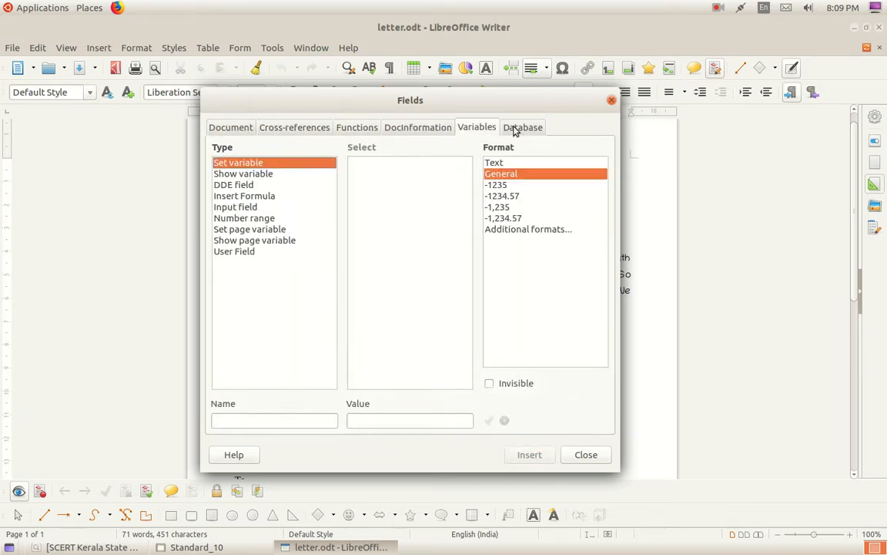
left_click(537, 127)
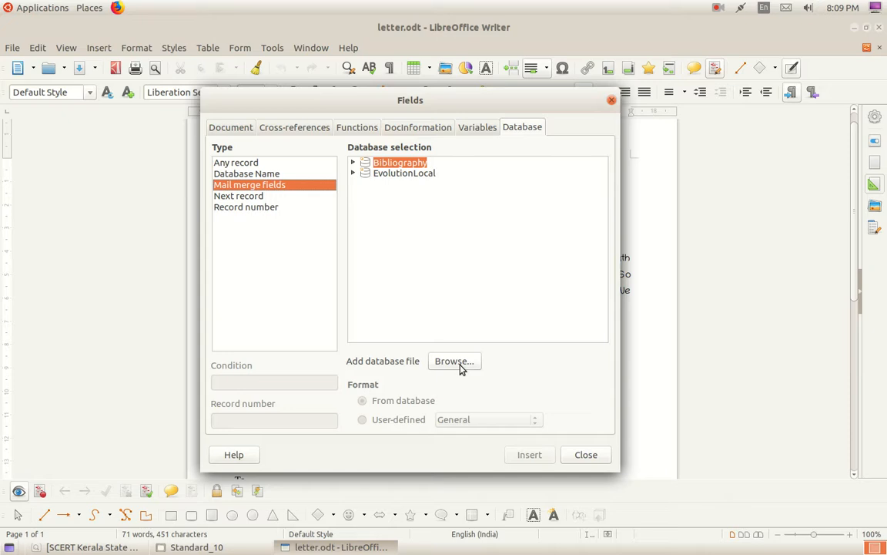
left_click_drag(469, 105, 473, 129)
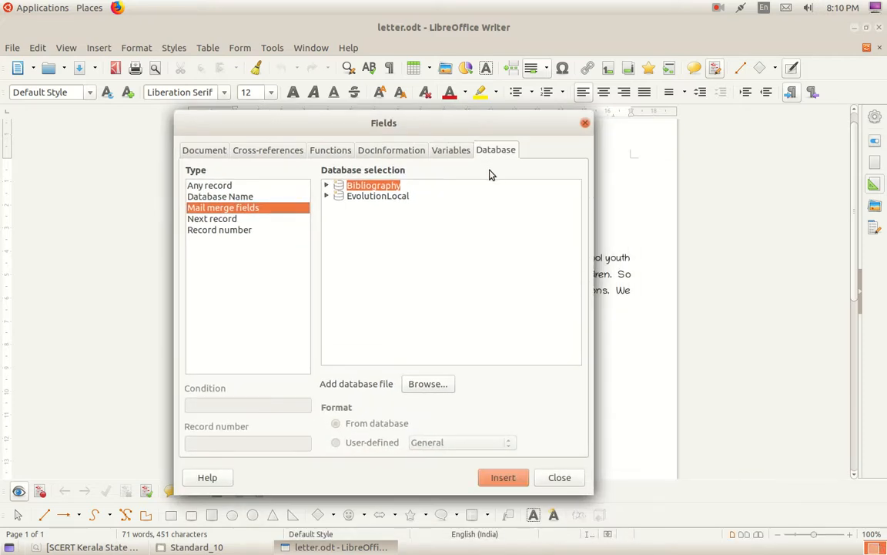
Add address.ods from Home > School_Resources > Standard_10 as a mail-merge data source.
left_click(429, 384)
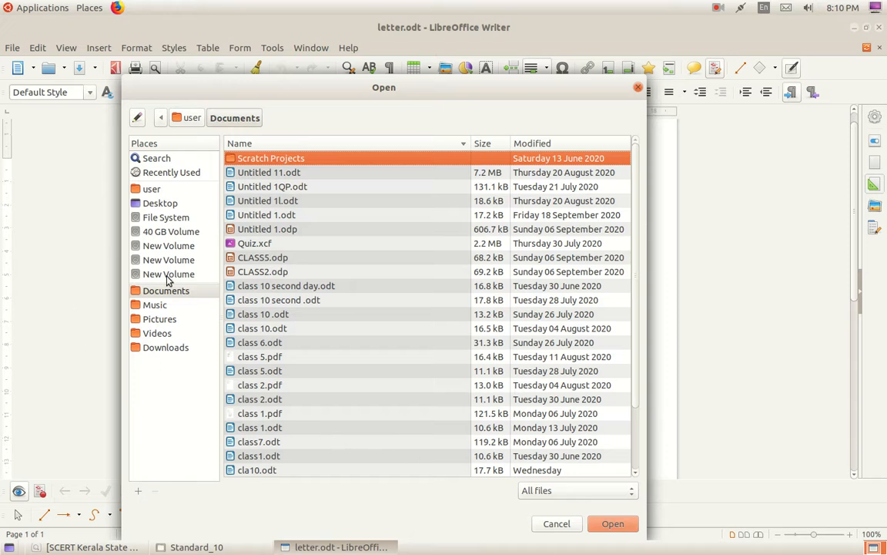
left_click(141, 187)
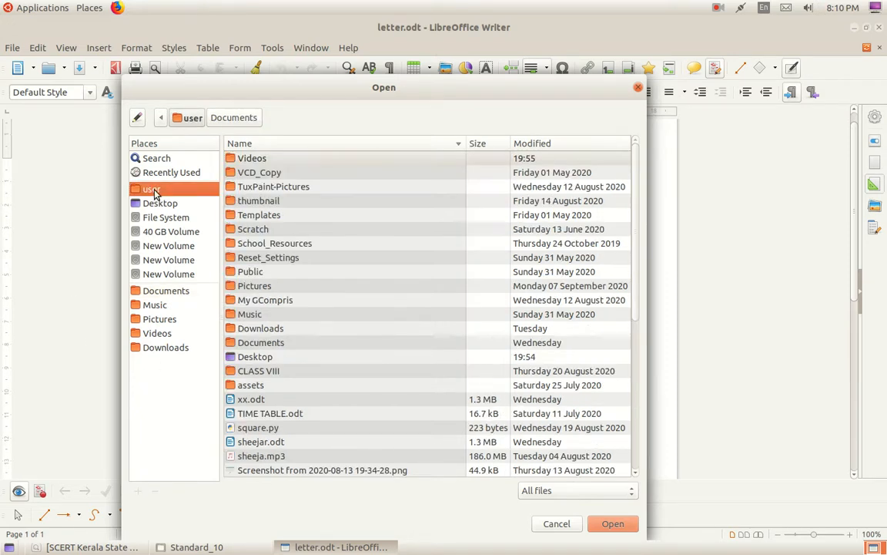
double_click(276, 243)
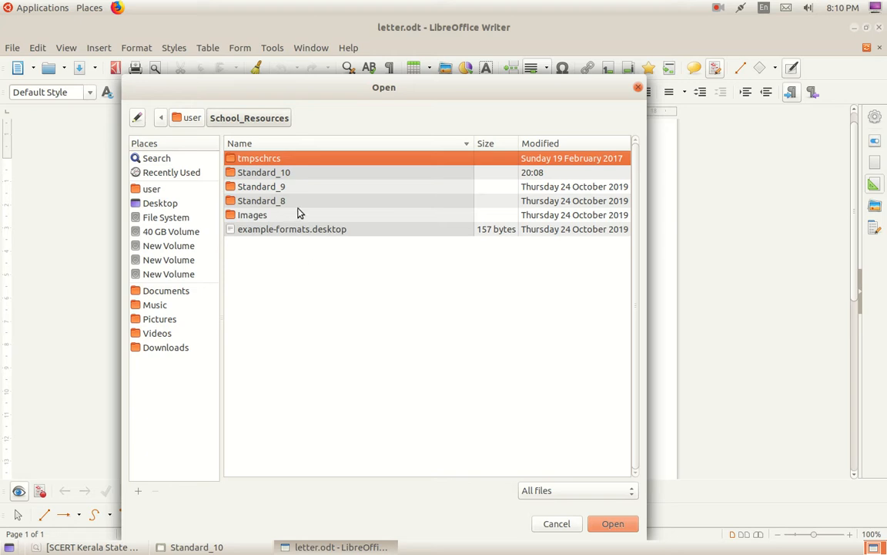
left_click(282, 176)
double_click(283, 175)
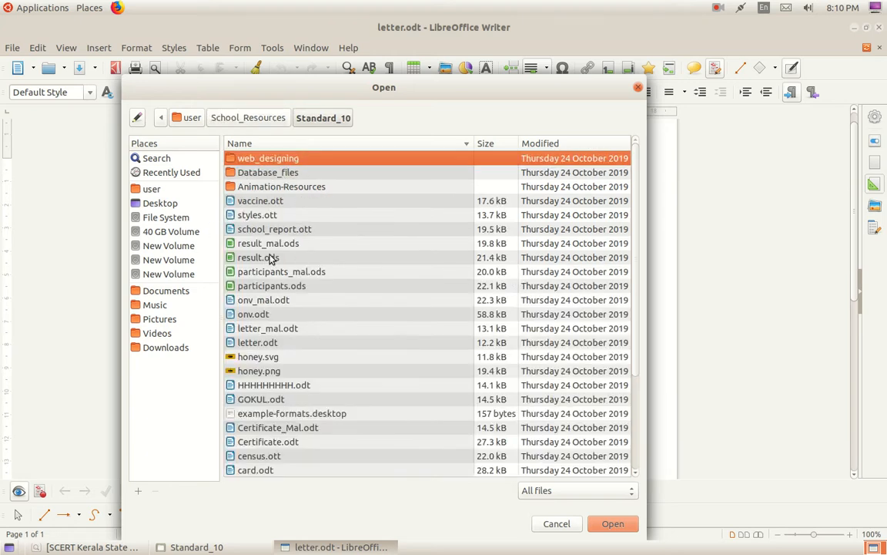
scroll(266, 308, "down", 5)
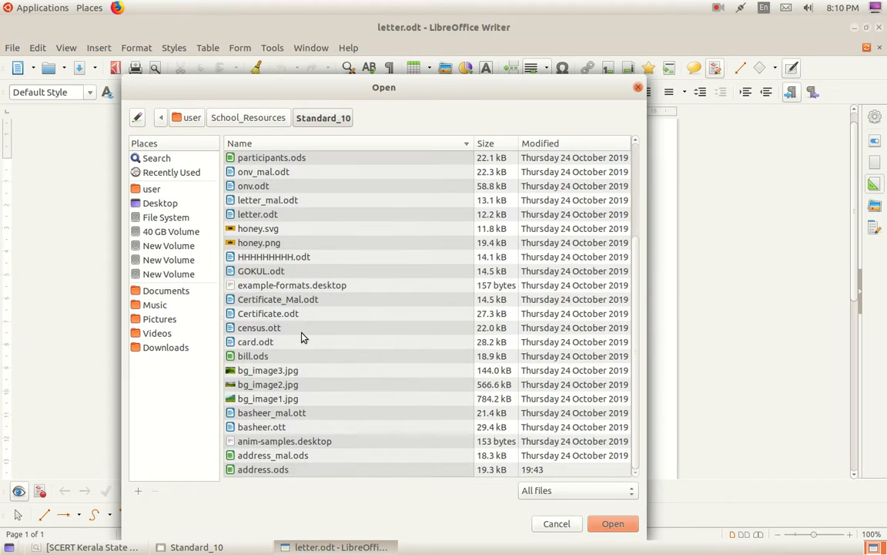
left_click(293, 472)
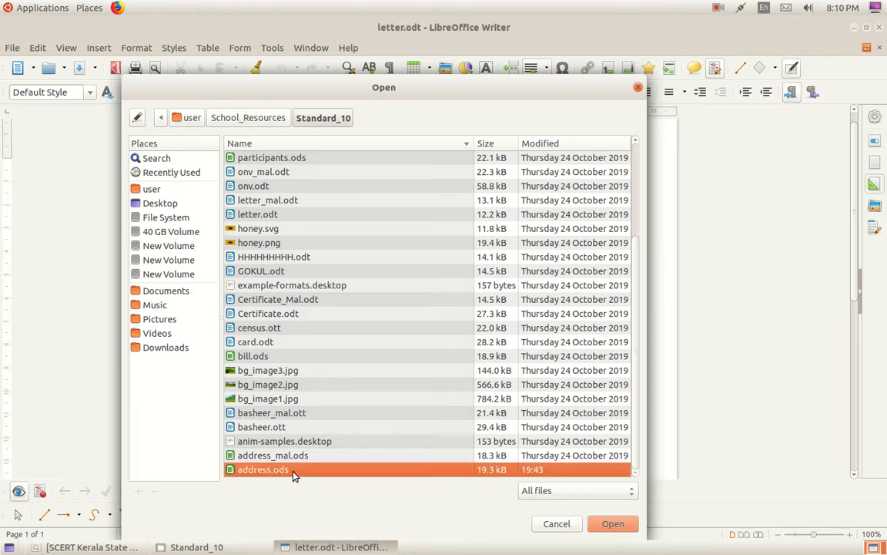
left_click(612, 524)
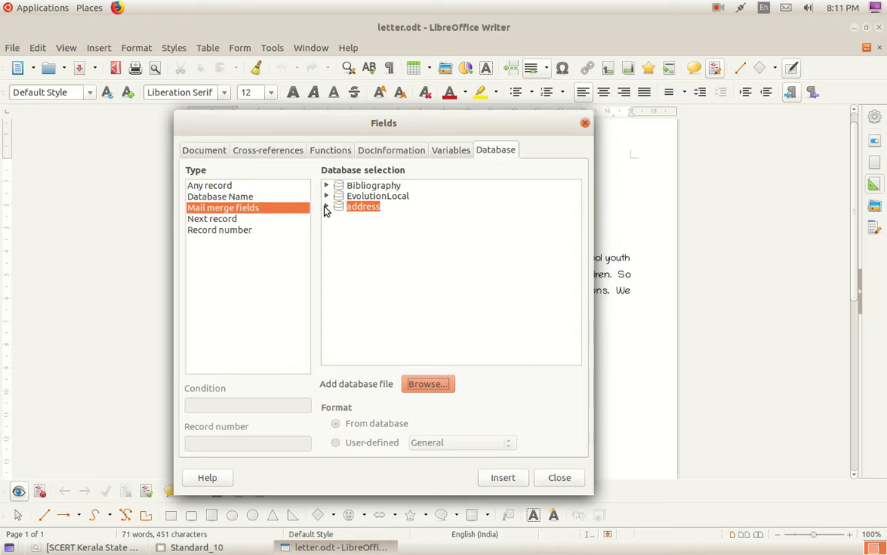
Expand address > Sheet1 to list its columns, place the cursor after 'Dear' and select Name.
left_click(325, 207)
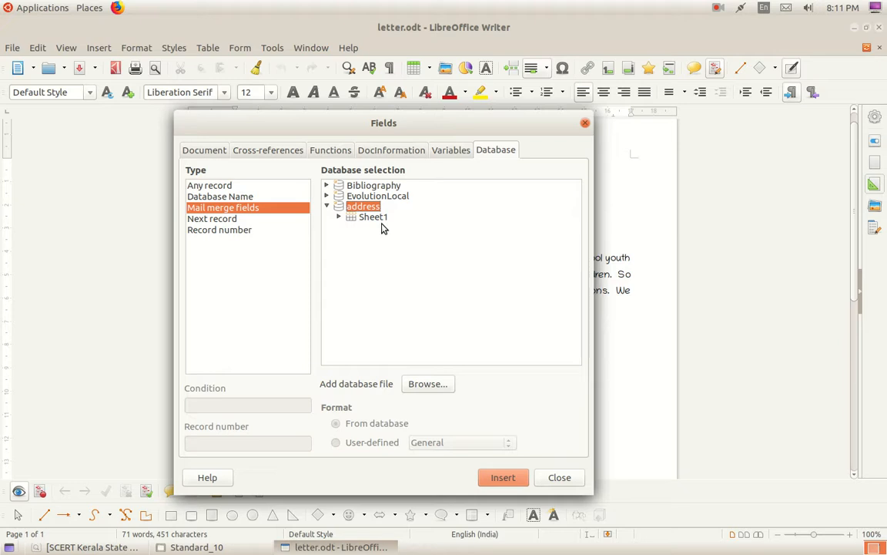
left_click(339, 218)
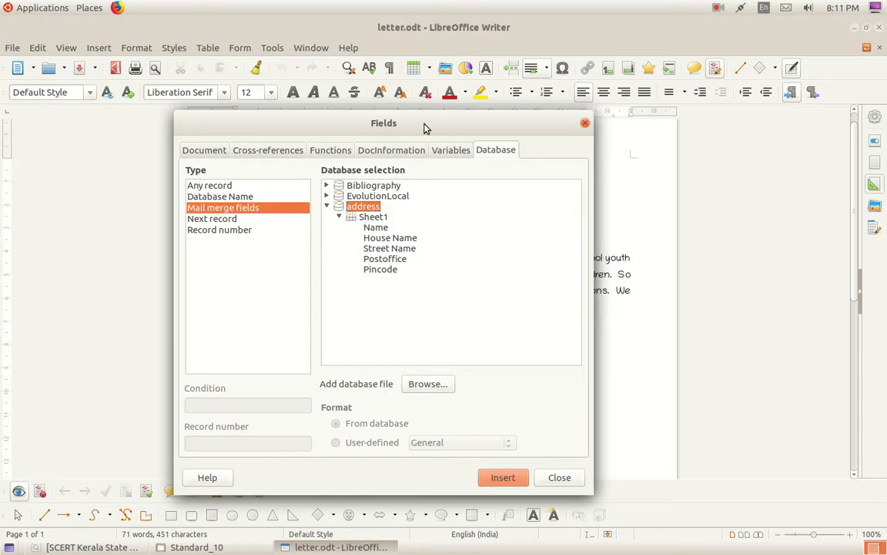
left_click_drag(424, 127, 710, 145)
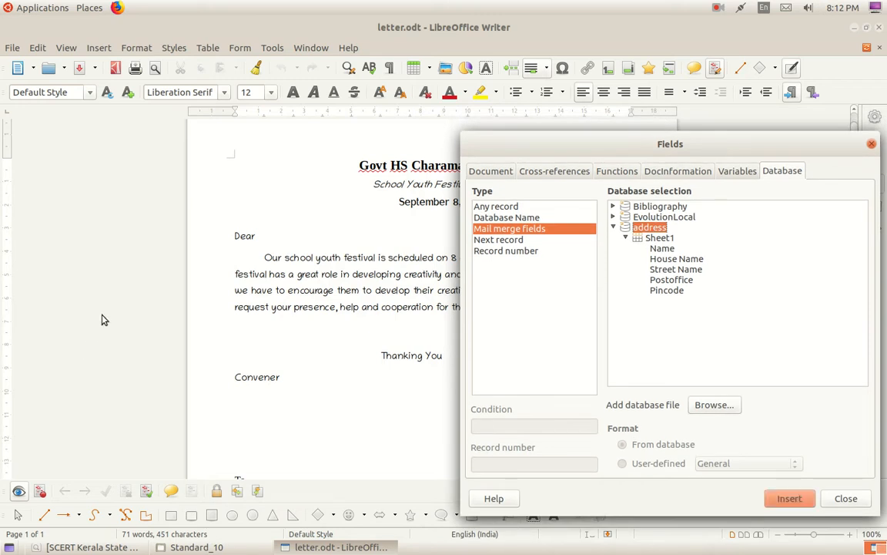
left_click(259, 236)
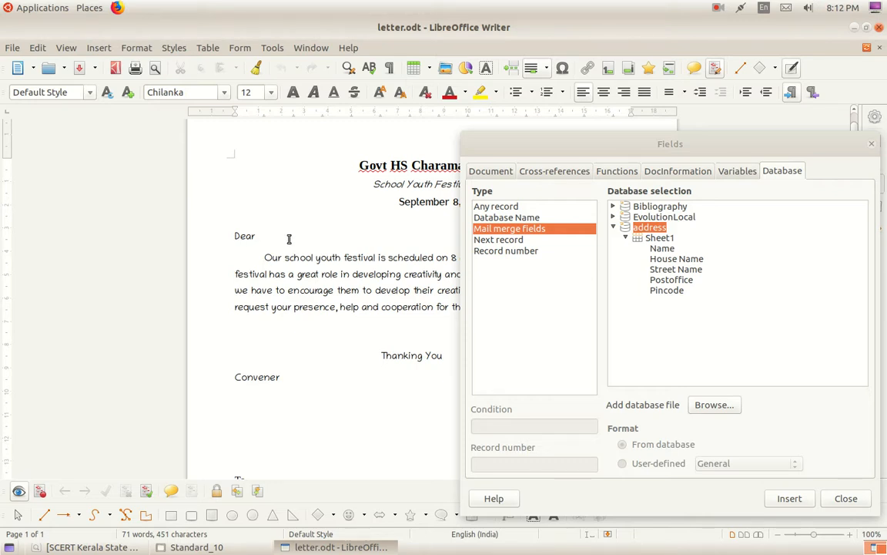
left_click(662, 249)
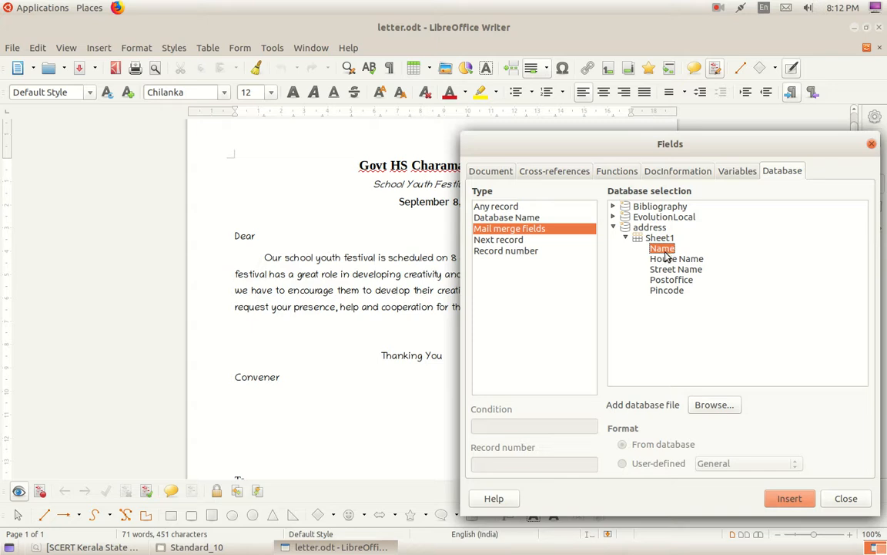
Insert the <Name> field after 'Dear', then place the cursor after 'To' lower down.
left_click(790, 499)
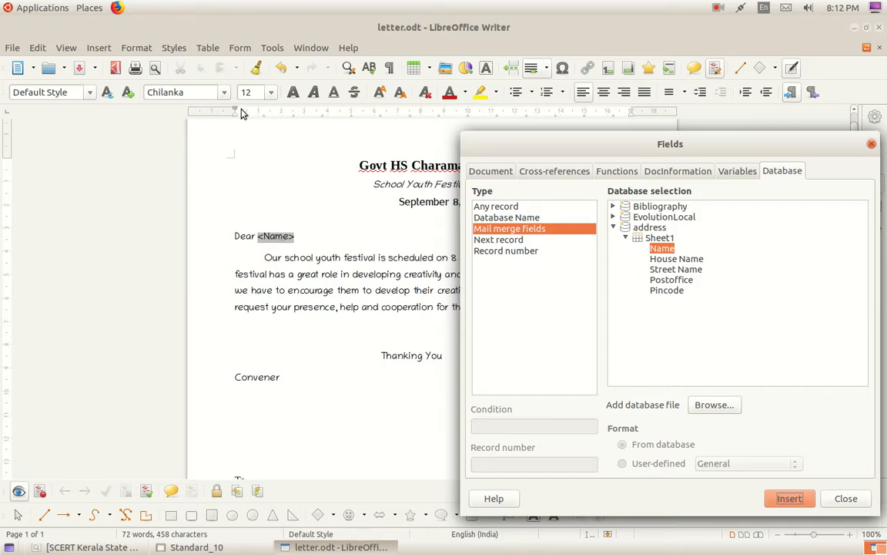
scroll(276, 385, "down", 2)
scroll(276, 385, "down", 2)
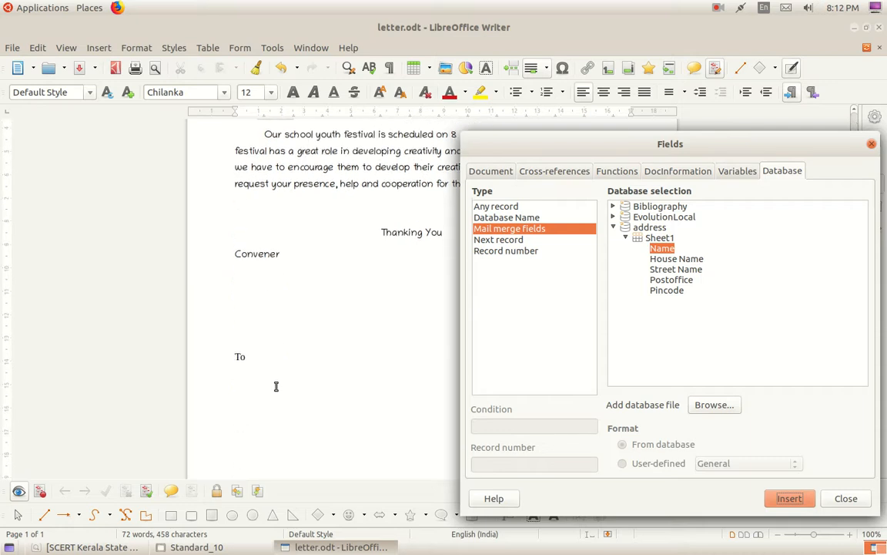
scroll(300, 348, "up", 2)
scroll(306, 353, "down", 2)
left_click(243, 360)
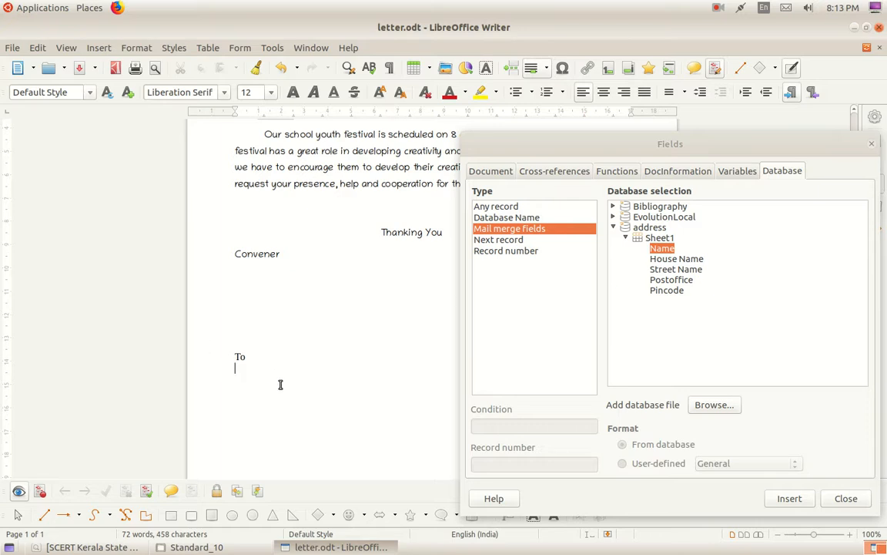
Insert the Name, House Name and Street Name fields on separate lines under 'To'.
double_click(667, 248)
double_click(664, 259)
left_click(279, 343)
key("Return")
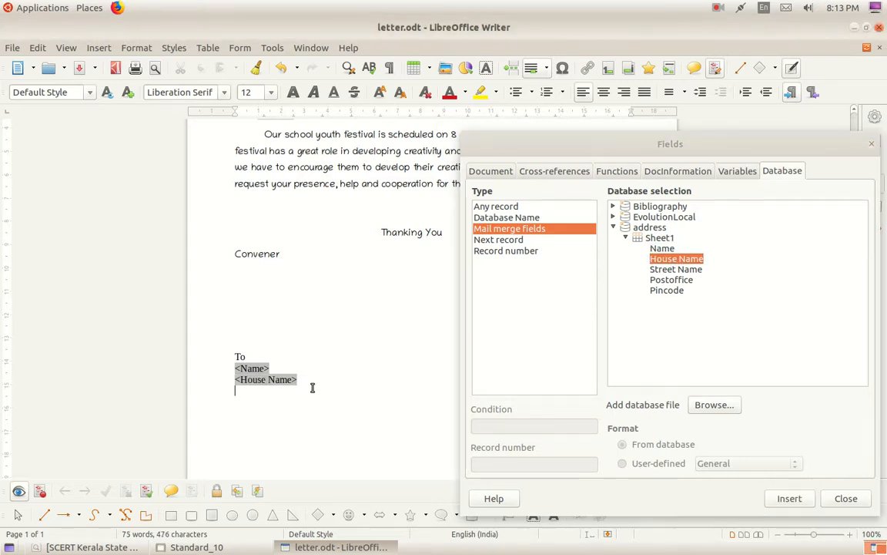
left_click(674, 270)
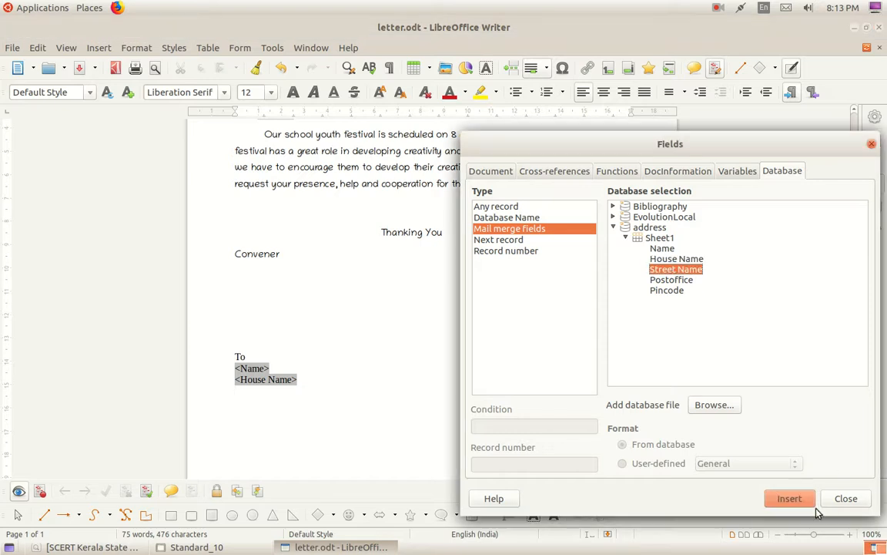
left_click(790, 498)
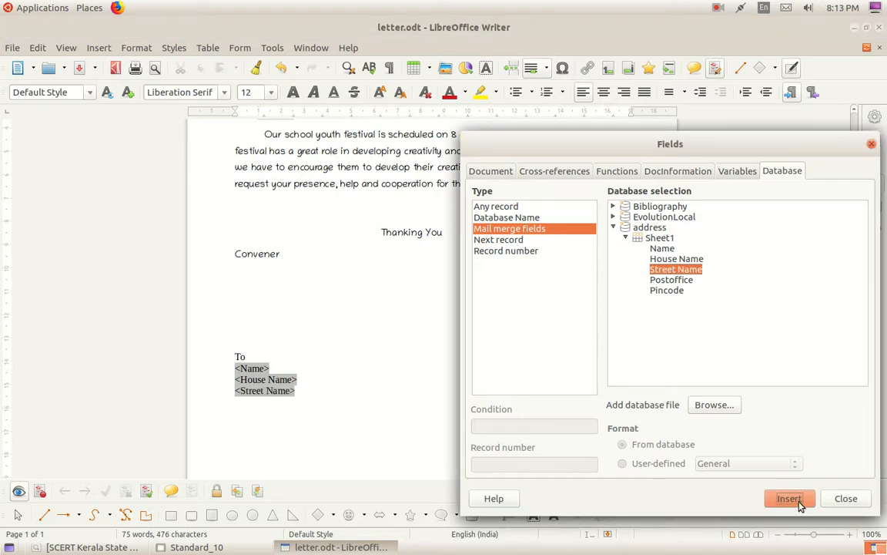
Add the Postoffice and Pincode fields on their own lines and close the Fields dialog.
left_click(303, 397)
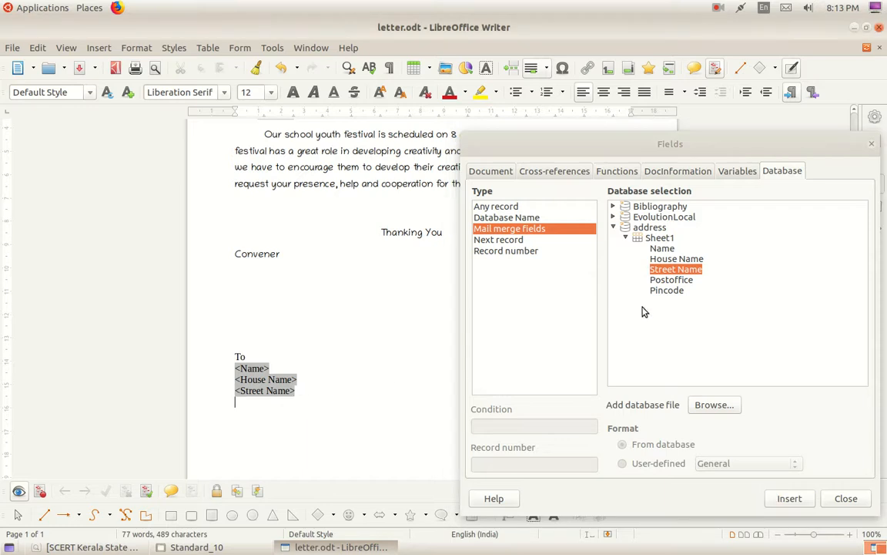
double_click(670, 280)
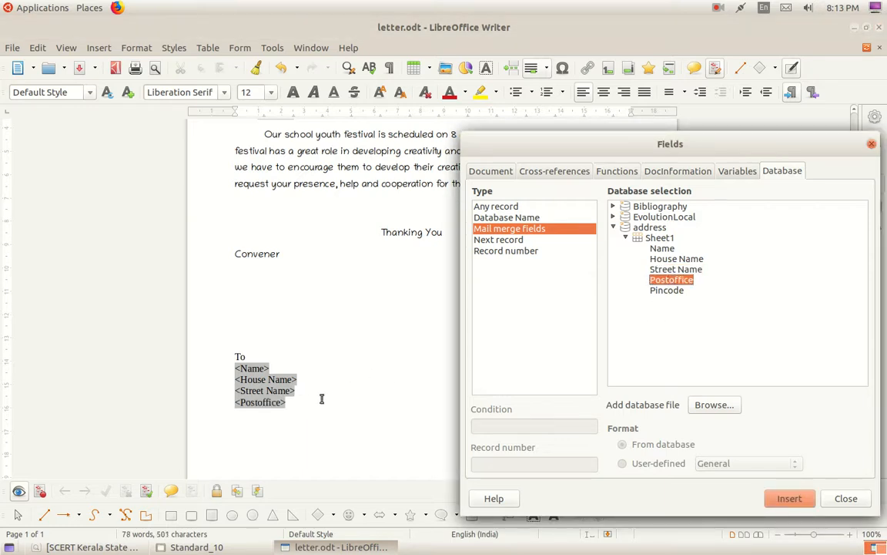
left_click(289, 404)
key("Return")
double_click(667, 290)
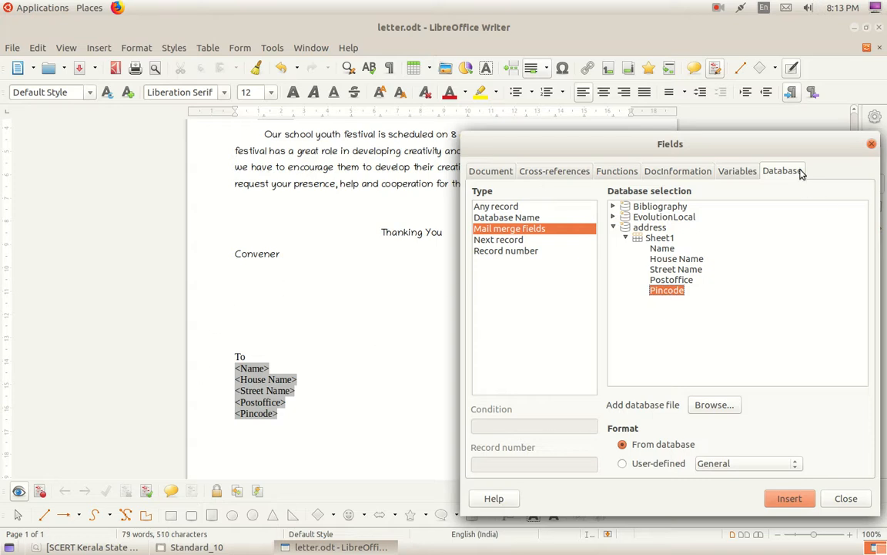
left_click_drag(693, 129, 585, 113)
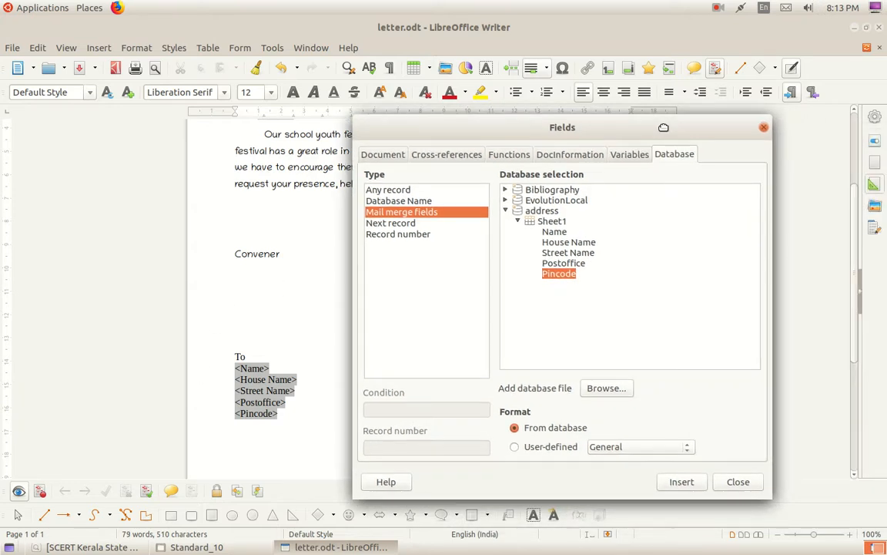
left_click(765, 129)
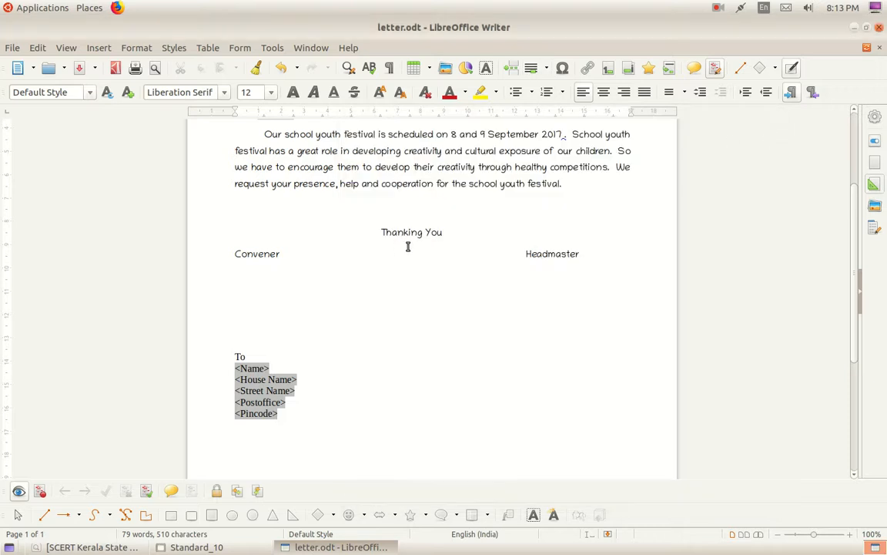
scroll(408, 246, "up", 3)
scroll(409, 246, "down", 5)
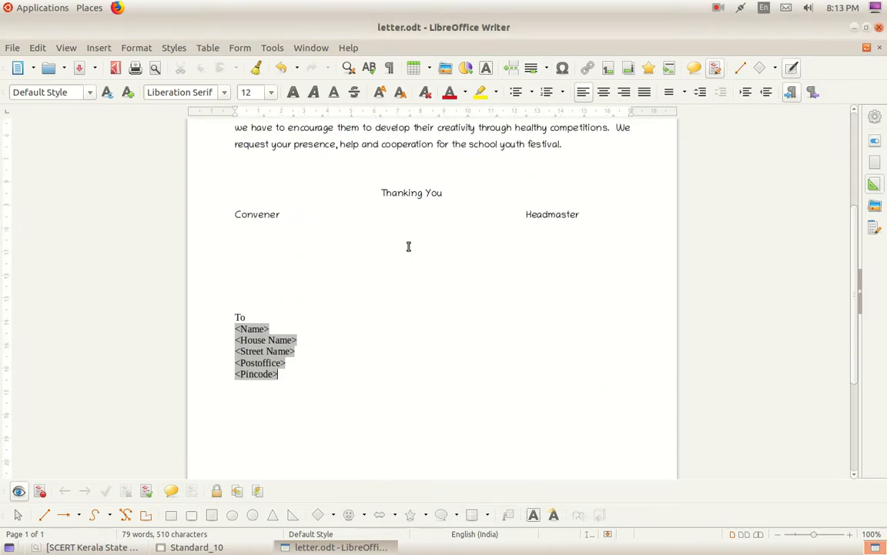
scroll(409, 246, "up", 3)
scroll(408, 246, "up", 2)
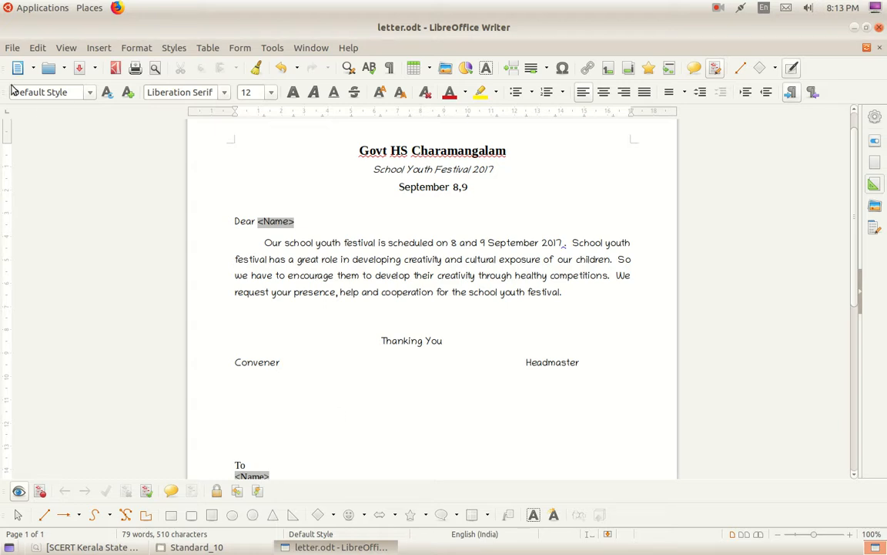
Print letter.odt as a form letter with Mail Merge output set to File as a single document.
left_click(8, 48)
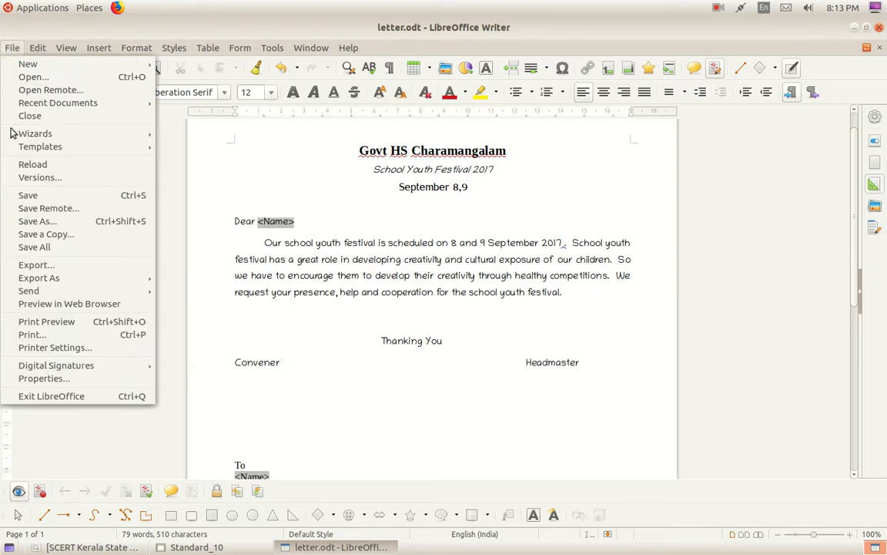
left_click(30, 335)
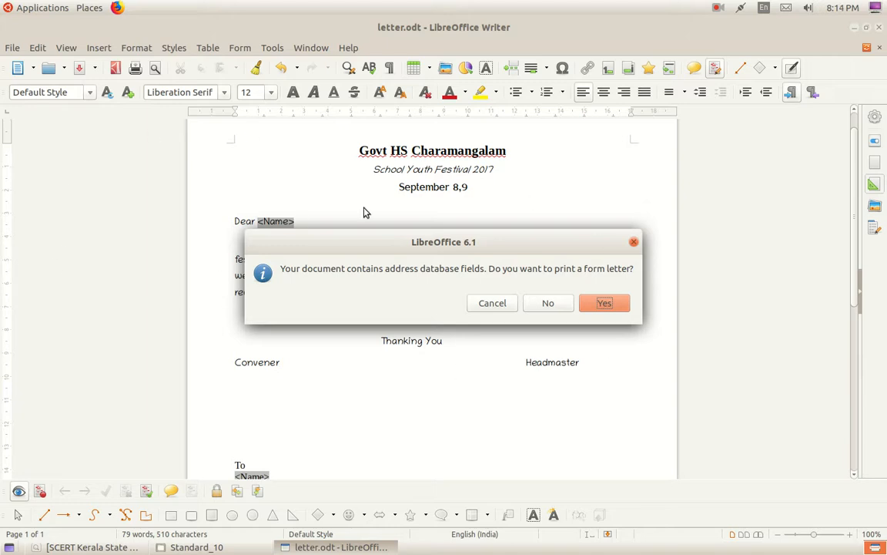
left_click(605, 303)
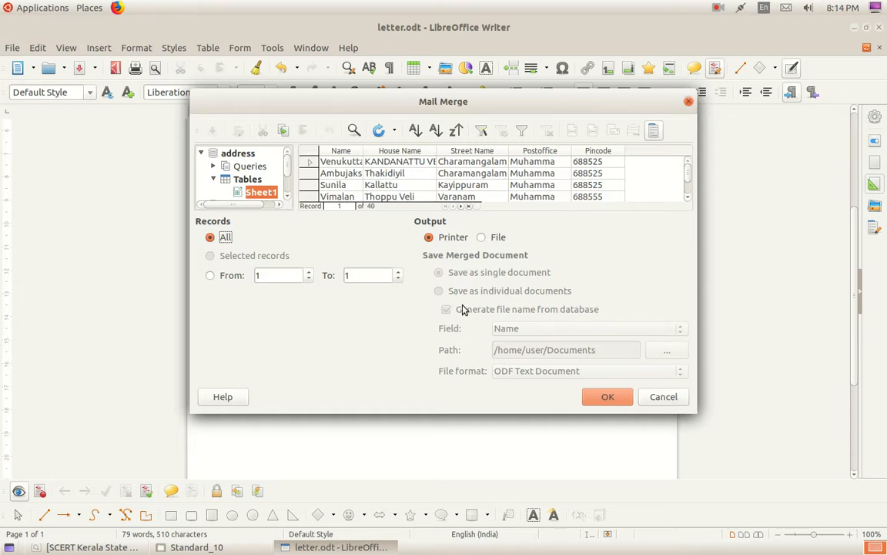
left_click(481, 238)
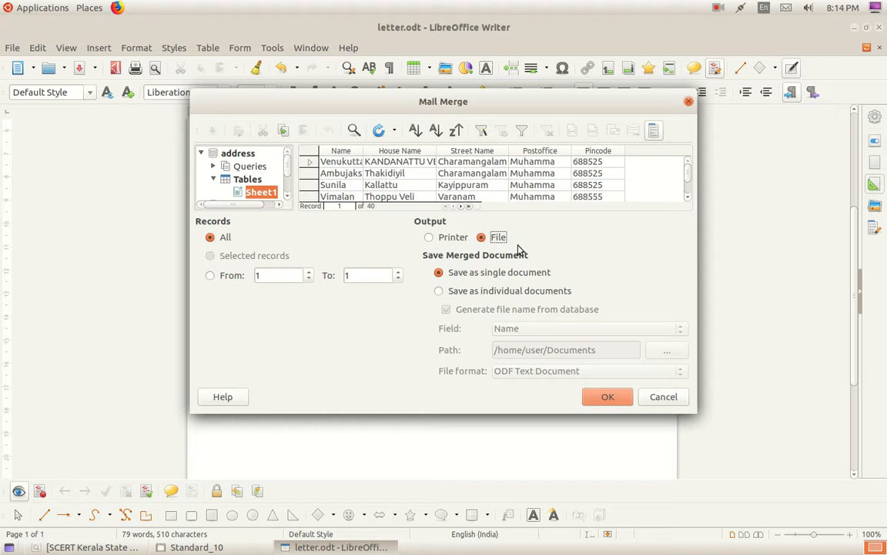
left_click(608, 398)
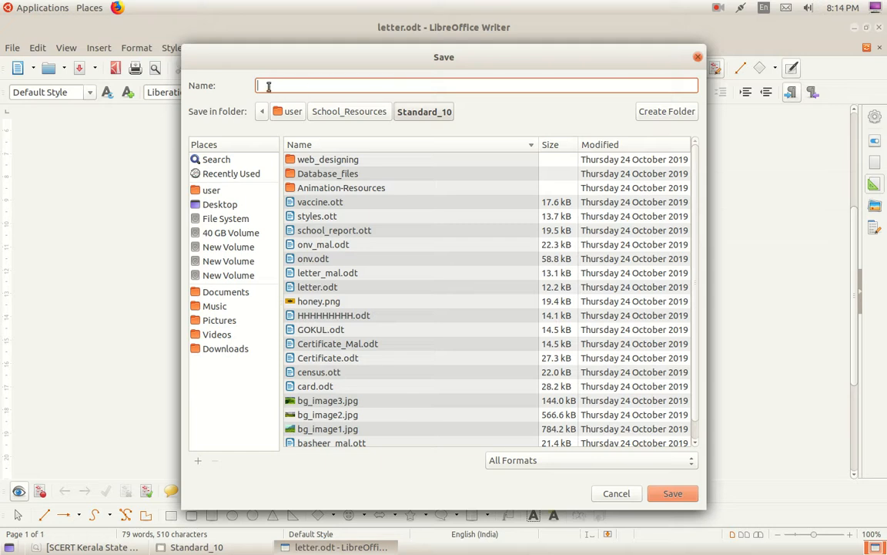
Save the merged letters as 'class 10' on the Desktop.
type("class 10")
left_click(220, 205)
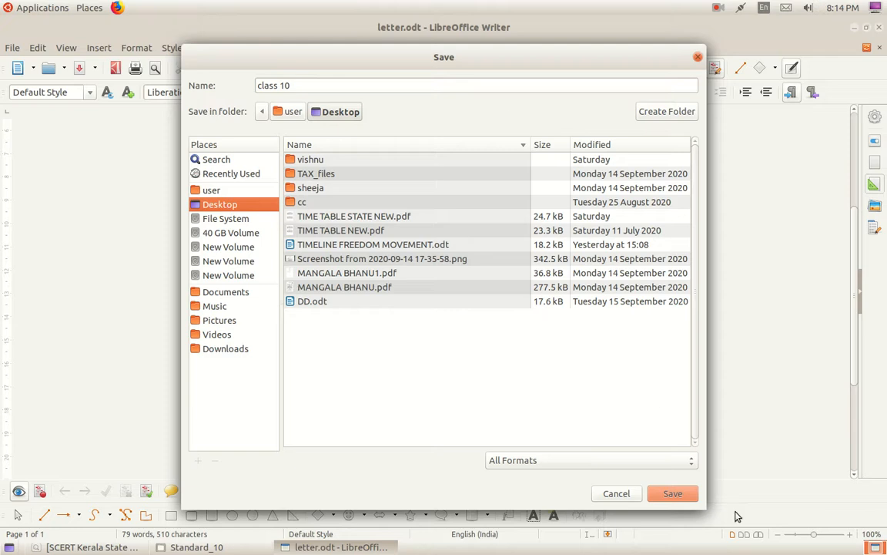
left_click(675, 494)
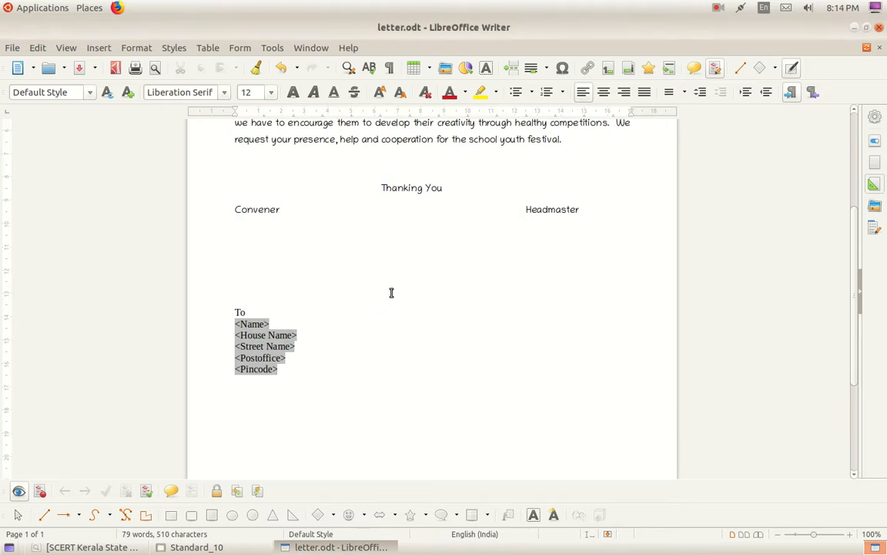
left_click(852, 27)
Open class 10.odt from the Desktop, scroll through the 79 pages of merged letters, and close it.
left_click(851, 28)
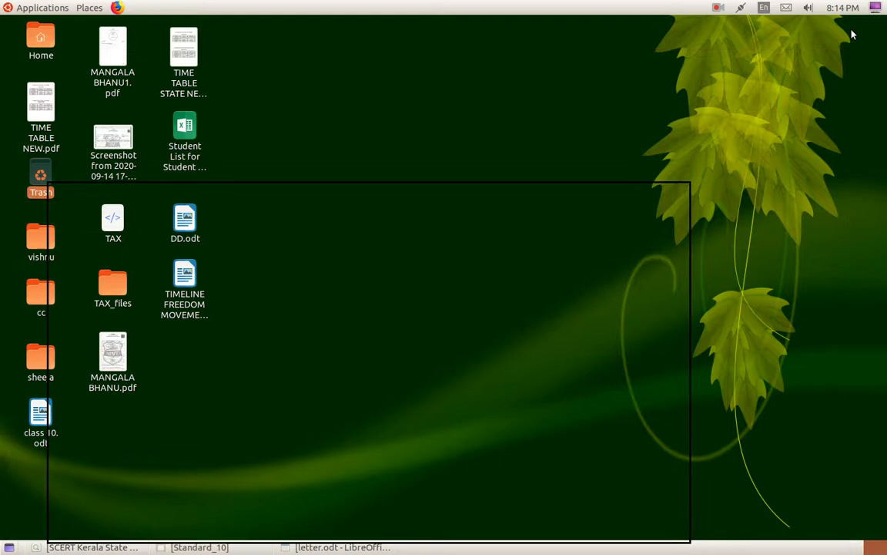
left_click_drag(38, 420, 401, 116)
double_click(401, 128)
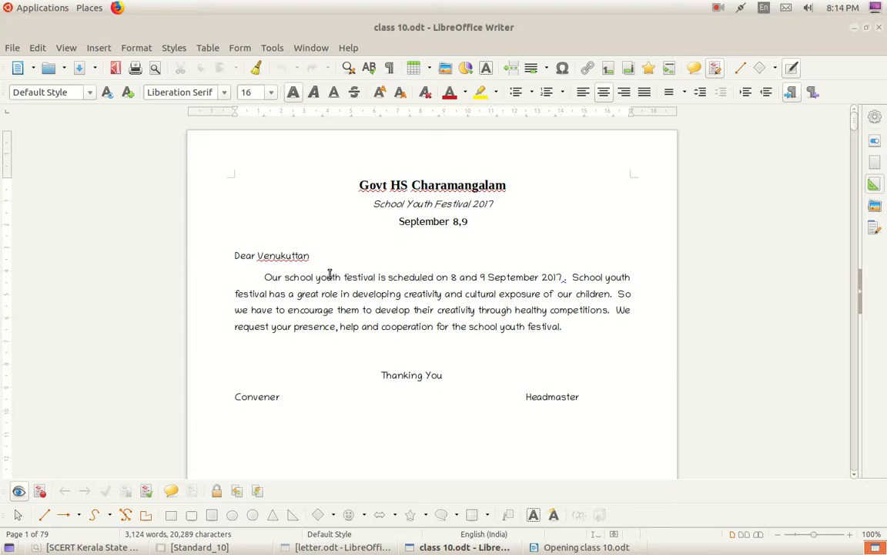
scroll(330, 275, "down", 5)
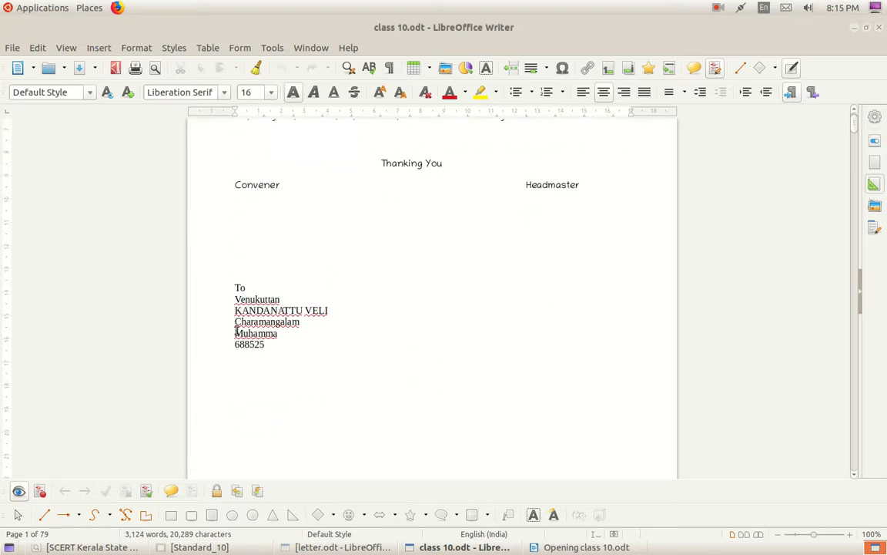
scroll(303, 347, "down", 10)
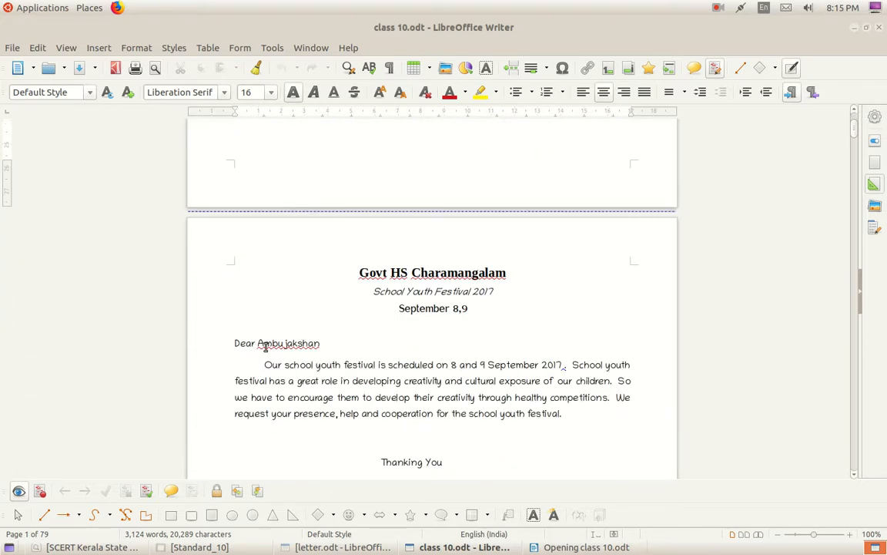
scroll(325, 352, "down", 3)
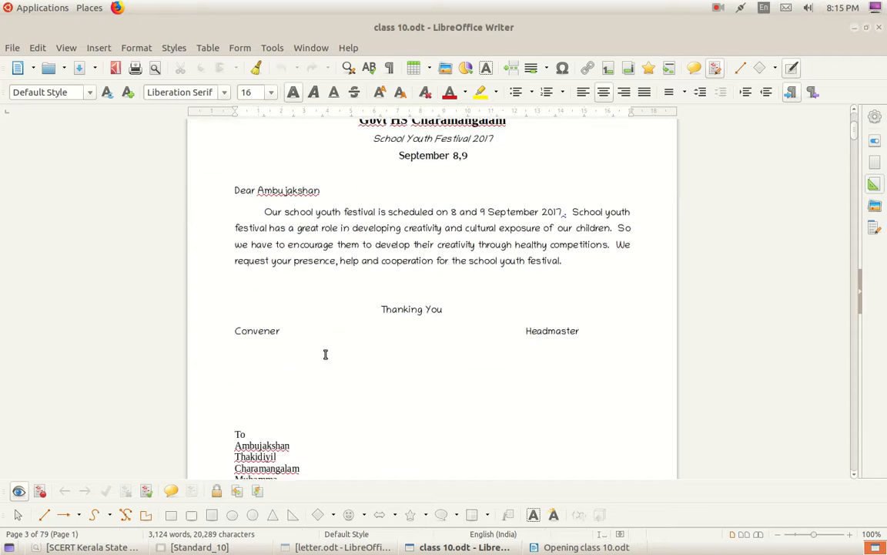
scroll(325, 354, "down", 3)
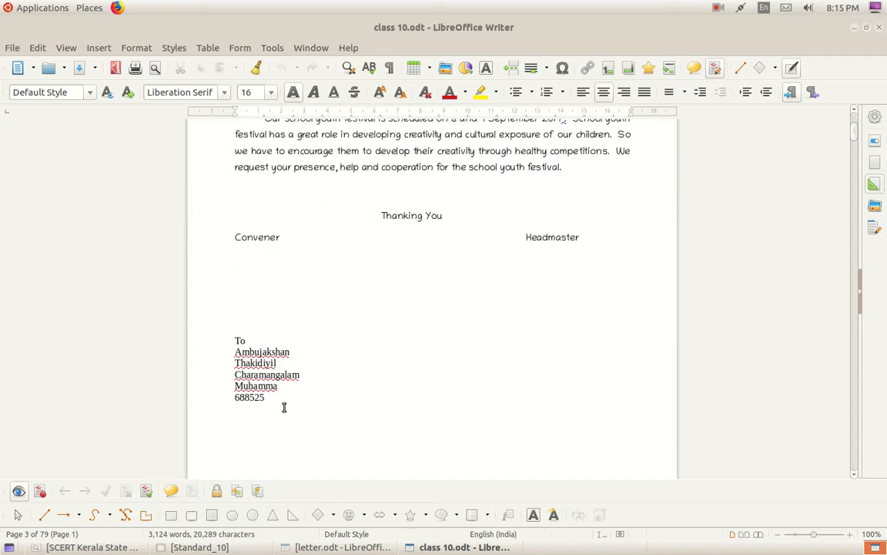
scroll(256, 415, "down", 10)
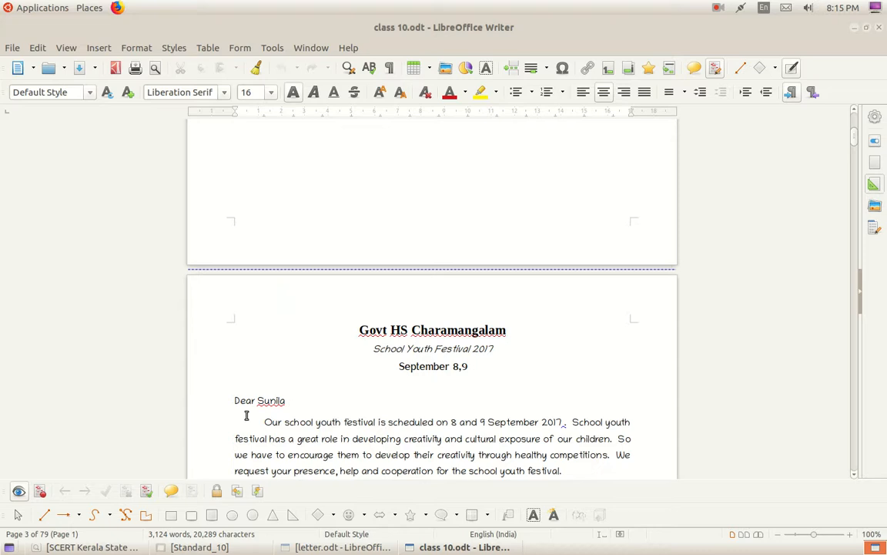
scroll(278, 406, "down", 10)
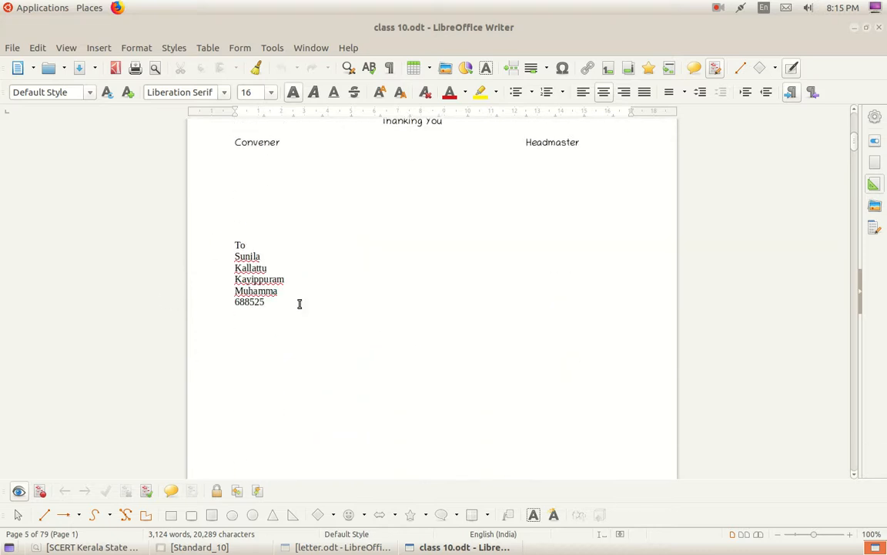
scroll(297, 372, "down", 10)
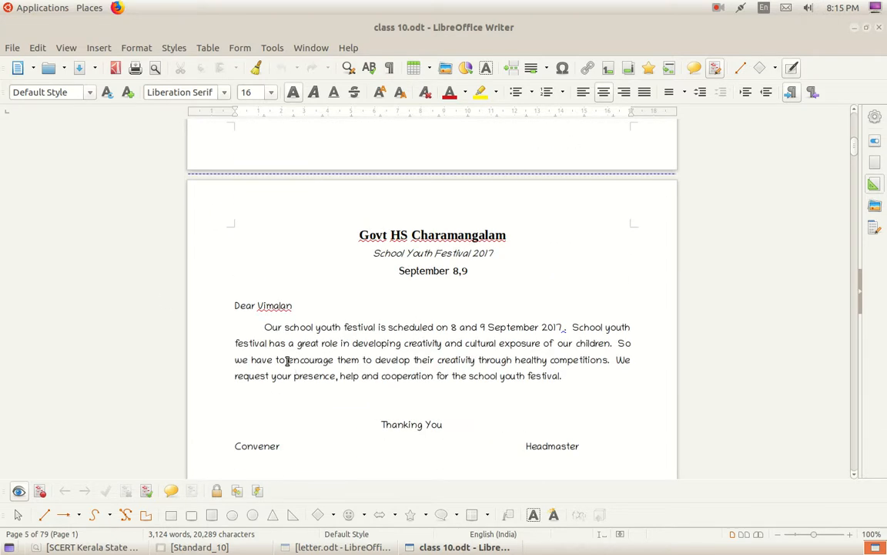
scroll(315, 336, "down", 7)
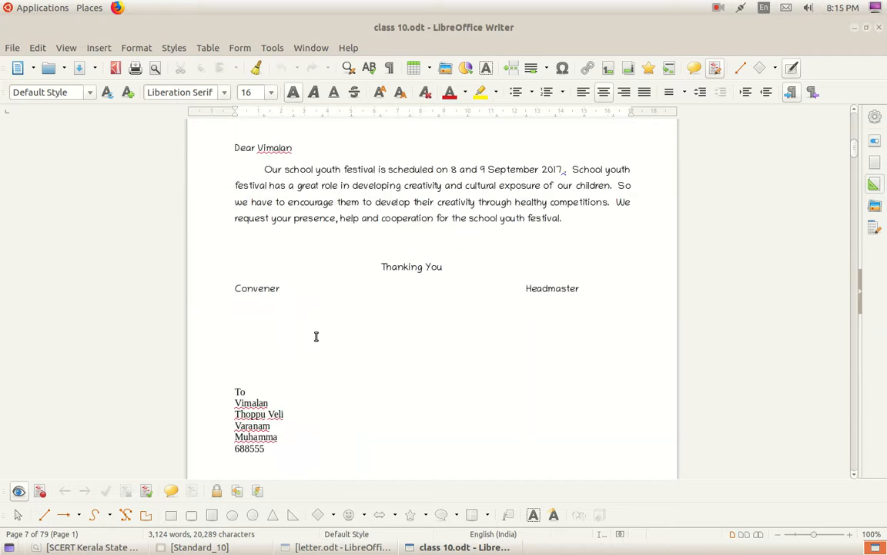
scroll(371, 368, "down", 8)
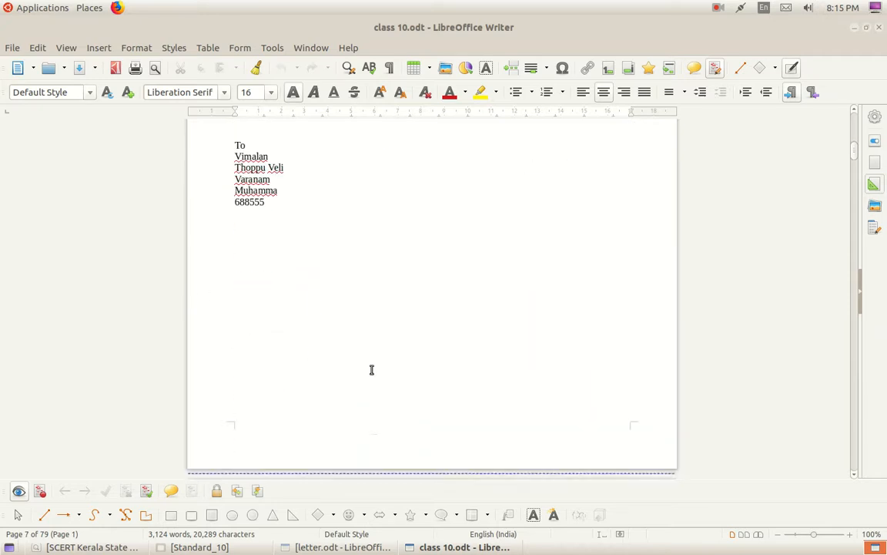
scroll(370, 370, "down", 17)
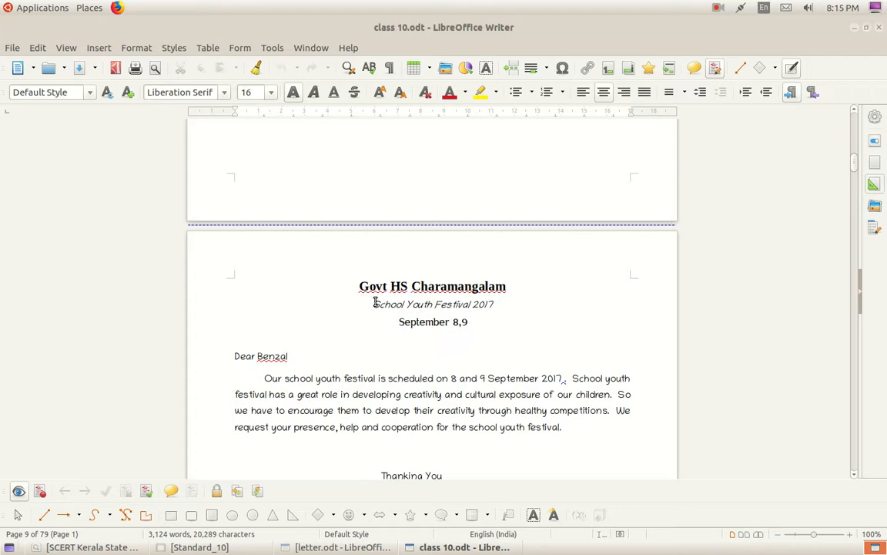
left_click(880, 31)
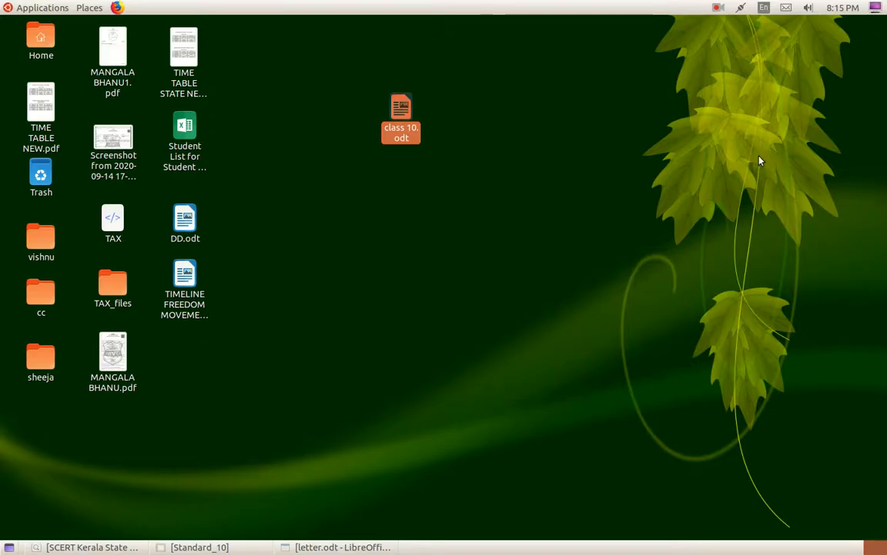
Bring back letter.odt and close it, choosing Don't Save.
left_click(304, 549)
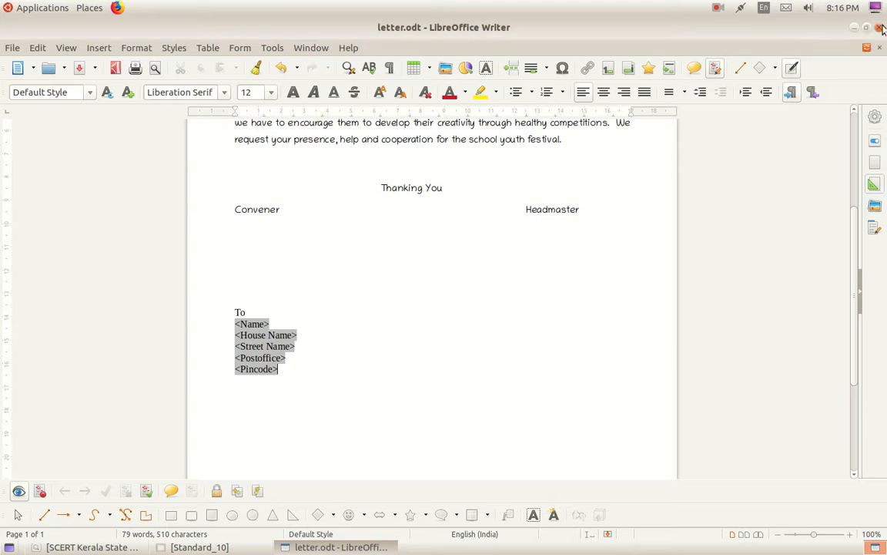
left_click(881, 28)
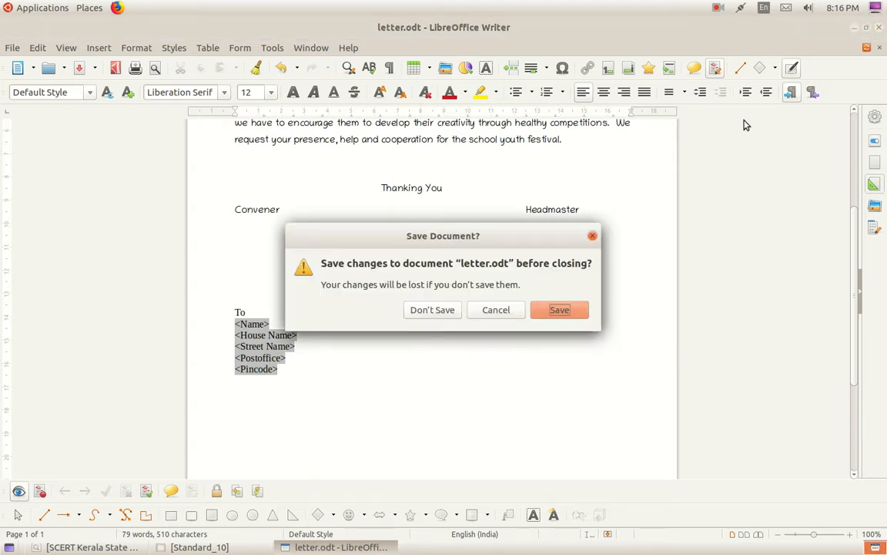
left_click(432, 310)
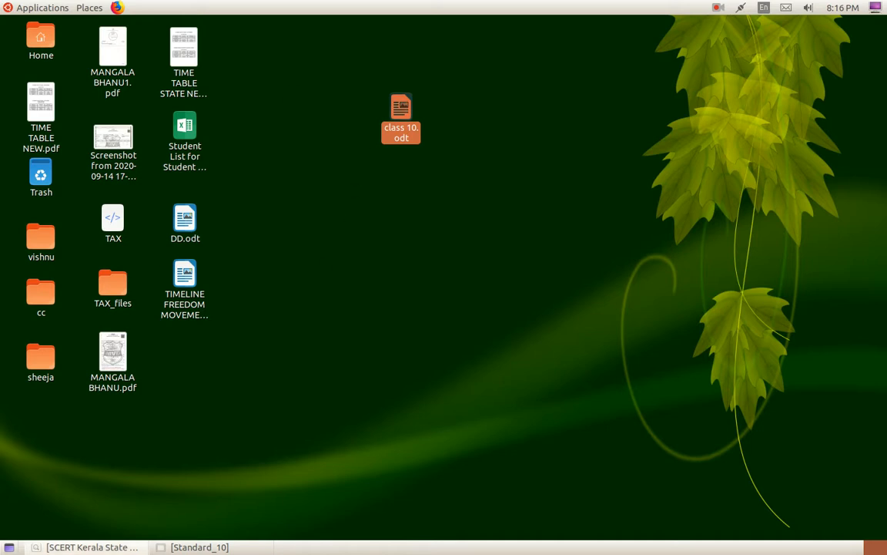
Reopen letter.odt from the Standard_10 folder in Files.
left_click(197, 547)
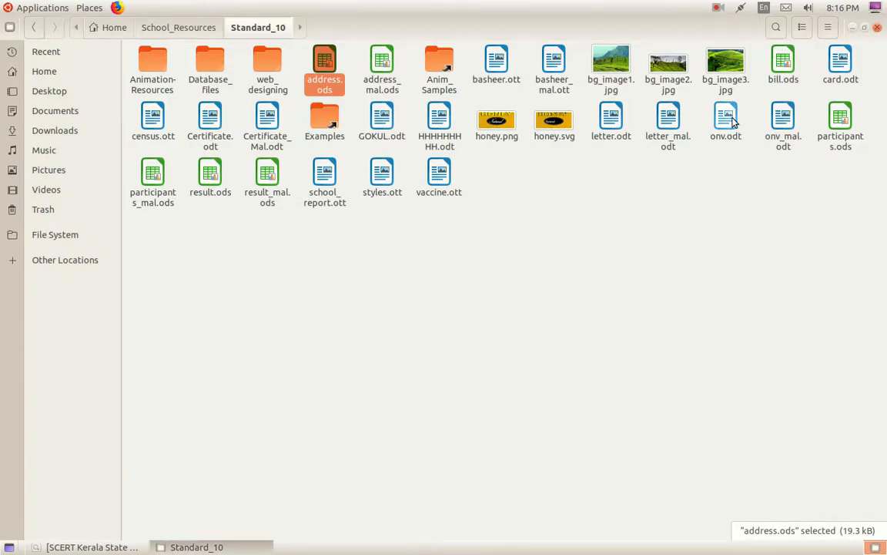
left_click(600, 137)
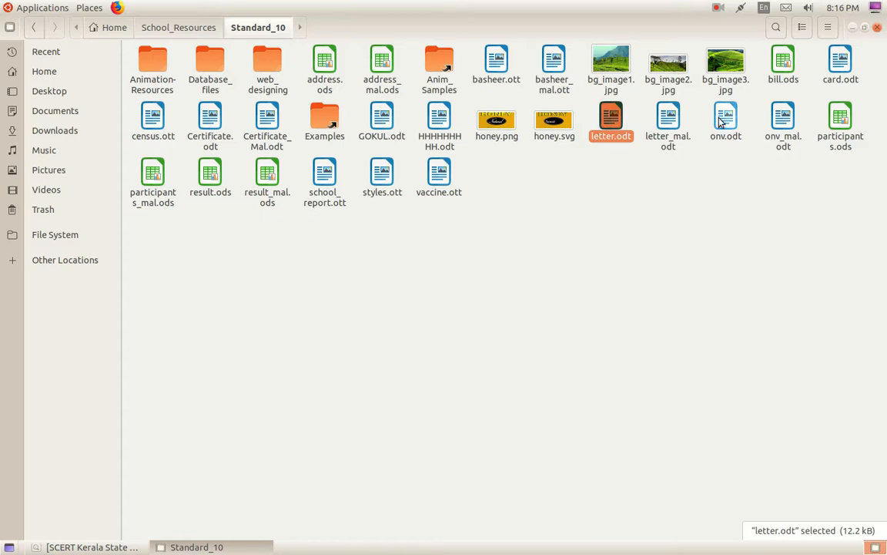
left_click(323, 89)
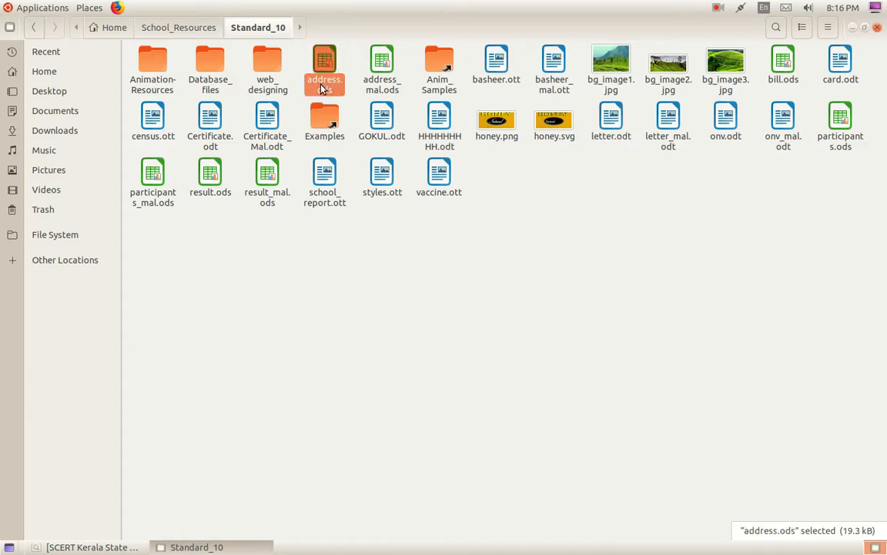
double_click(609, 124)
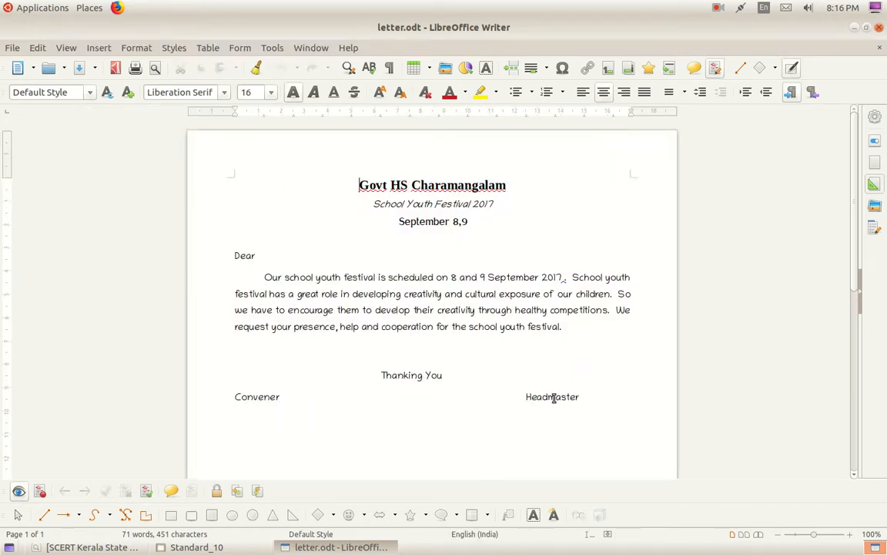
Open Insert > Field > More Fields to reach the database Mail merge fields.
left_click(98, 49)
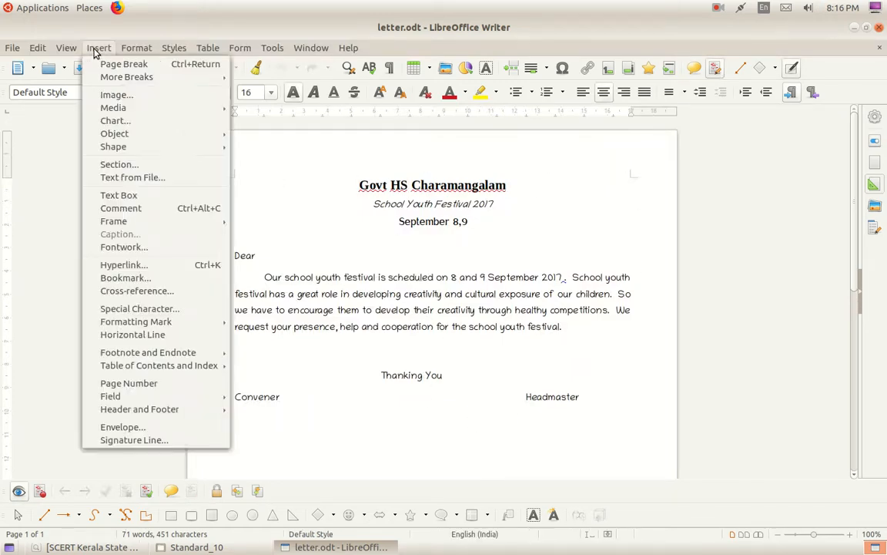
mouse_move(170, 396)
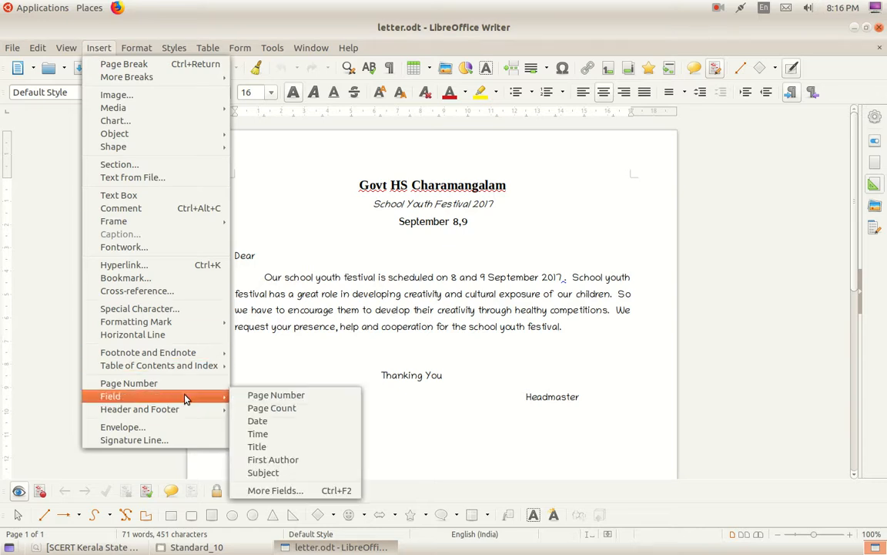
left_click(282, 492)
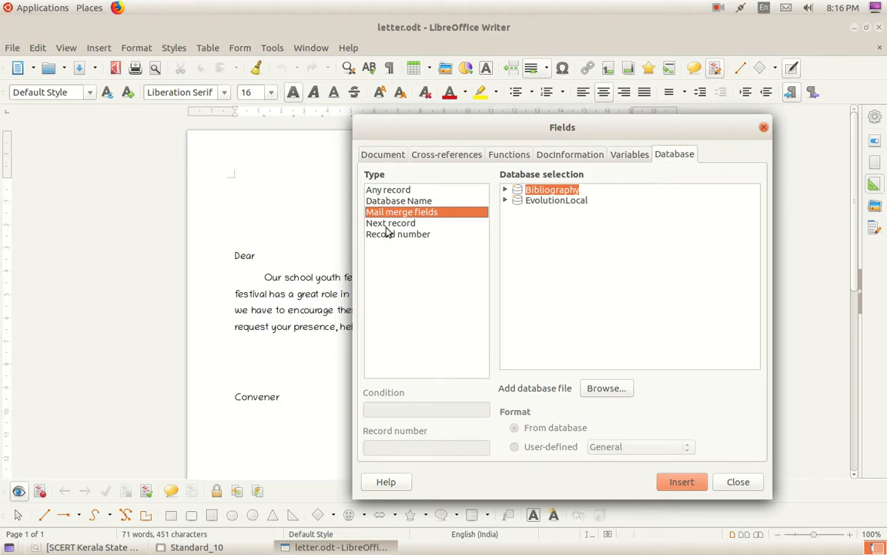
Browse to School_Resources > Standard_10 and add address.ods as the database file.
left_click(605, 388)
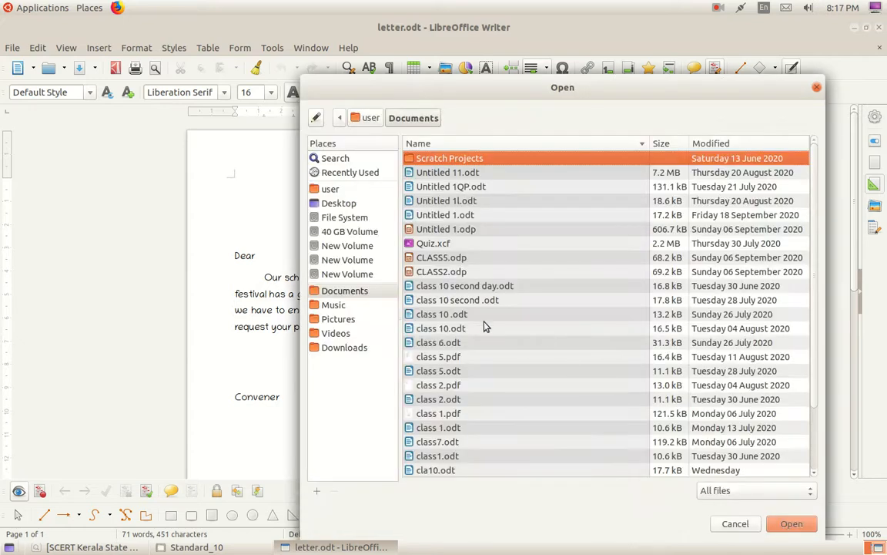
left_click(331, 189)
double_click(435, 241)
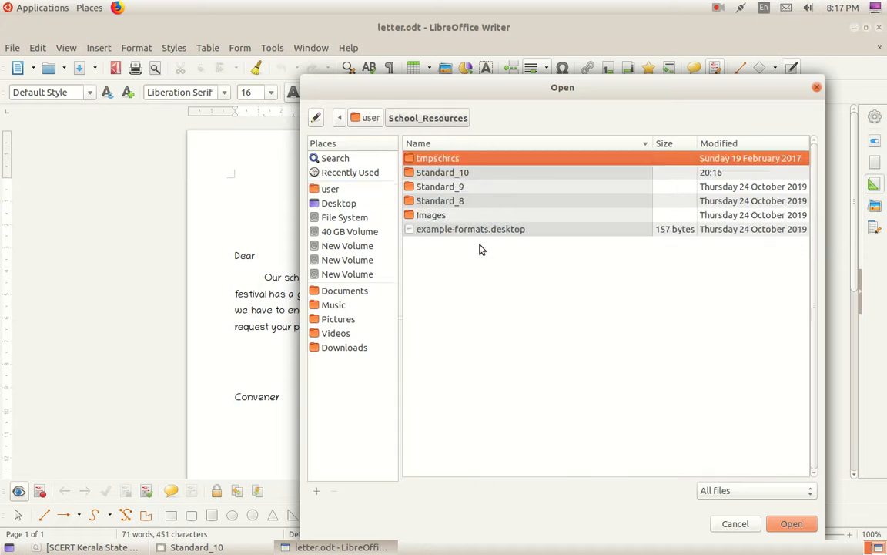
double_click(457, 174)
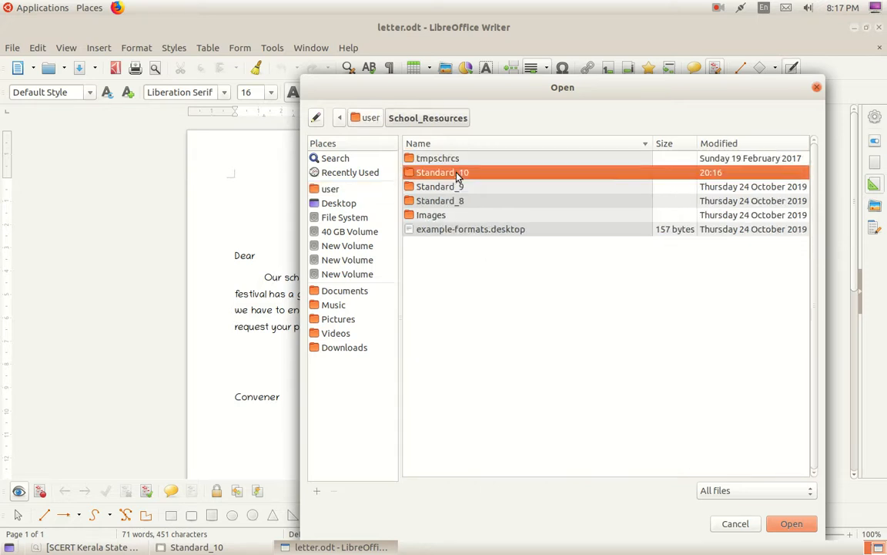
scroll(467, 331, "down", 3)
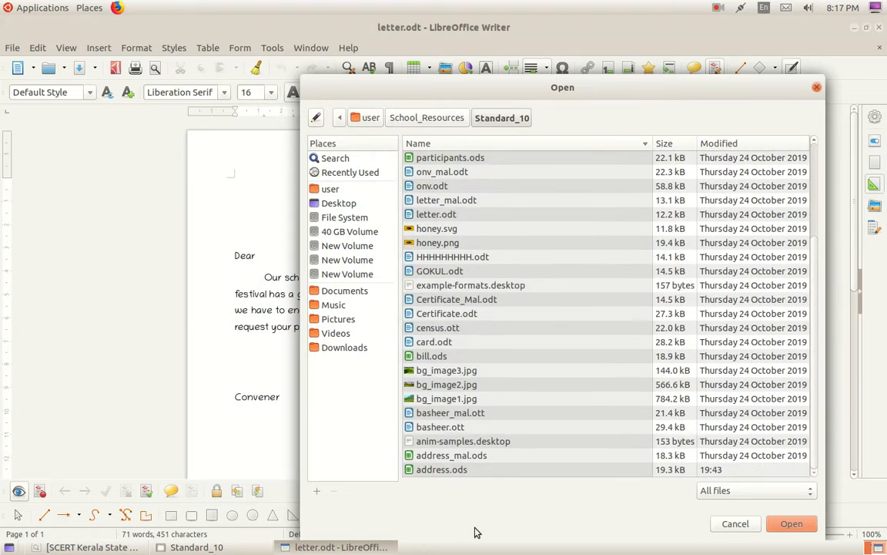
left_click(458, 469)
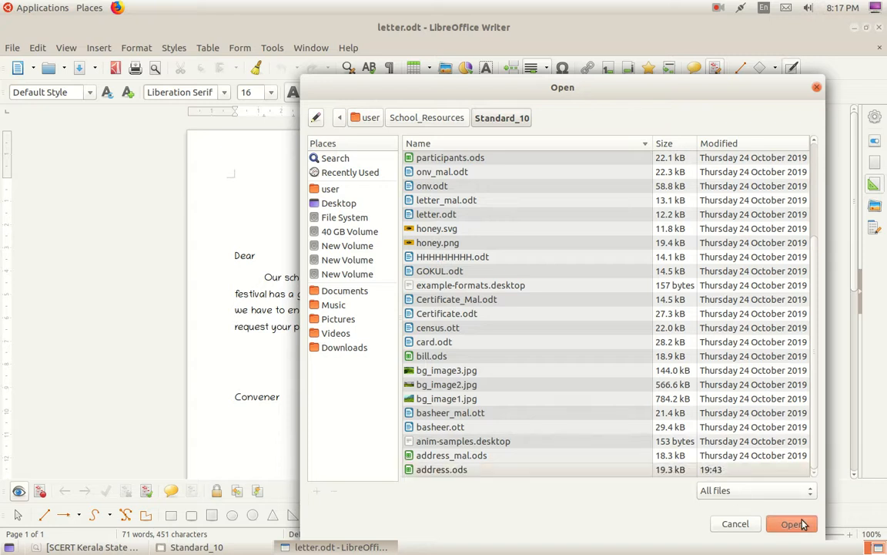
left_click(797, 524)
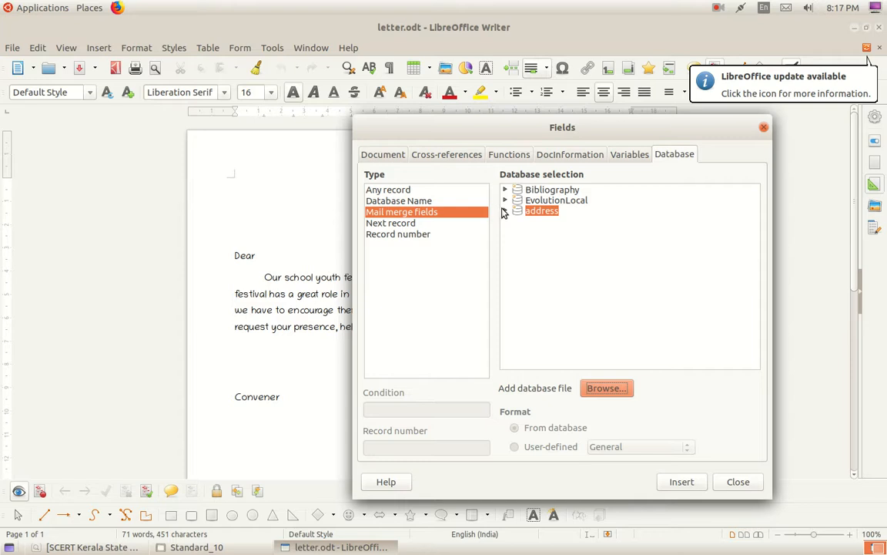
Expand address > Sheet1 and insert the Name field right after "Dear".
left_click(504, 211)
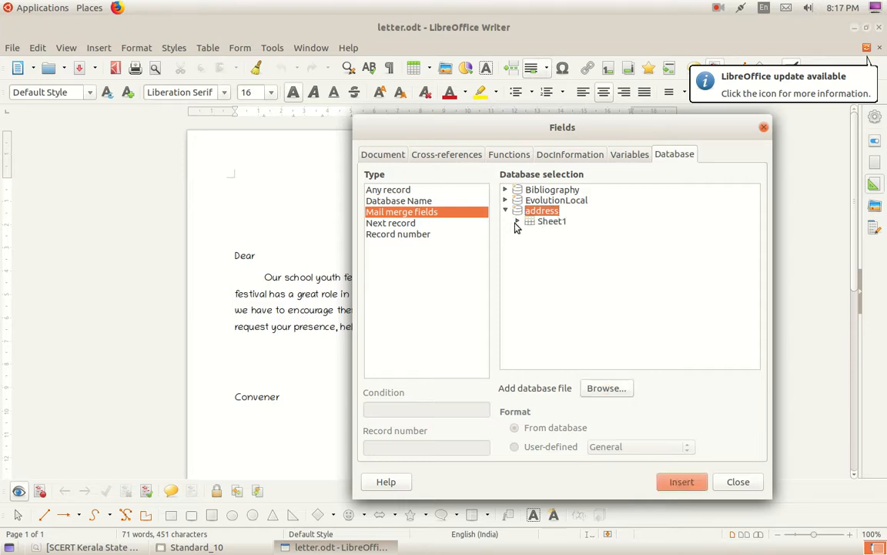
left_click(518, 222)
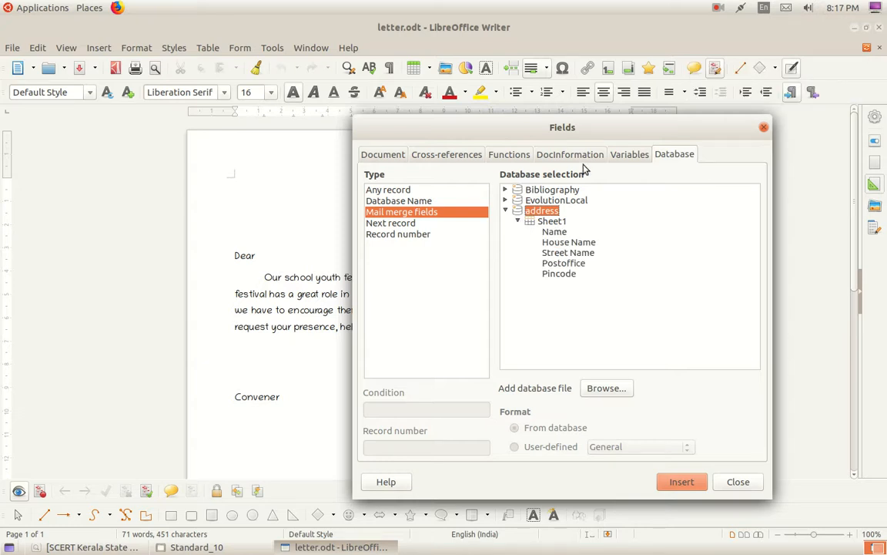
left_click_drag(596, 134, 637, 128)
left_click(264, 256)
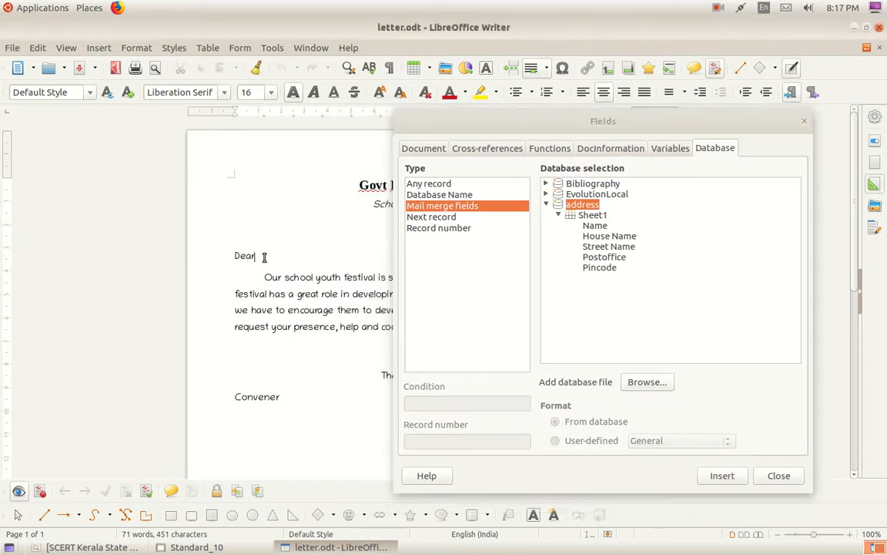
double_click(595, 225)
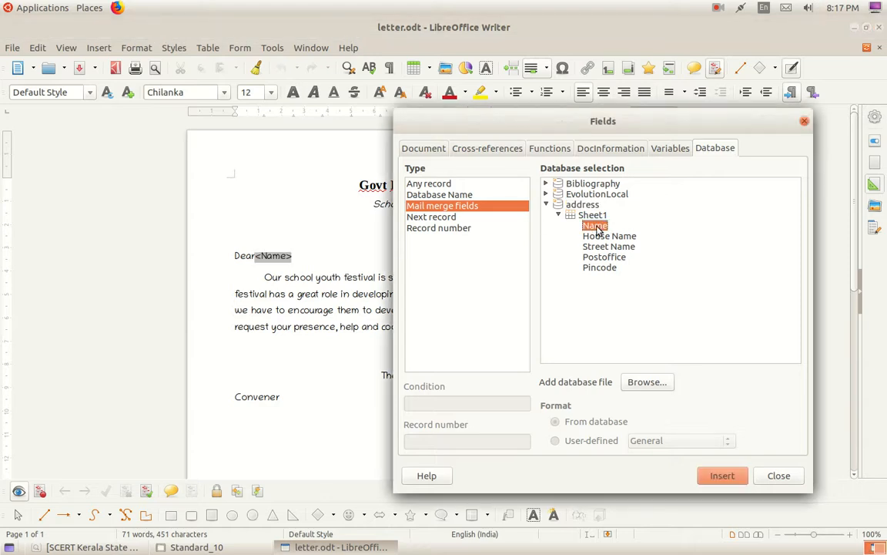
After "To", insert Name, House Name, Street Name, Postoffice and Pincode fields on separate lines.
scroll(287, 332, "down", 5)
left_click(243, 312)
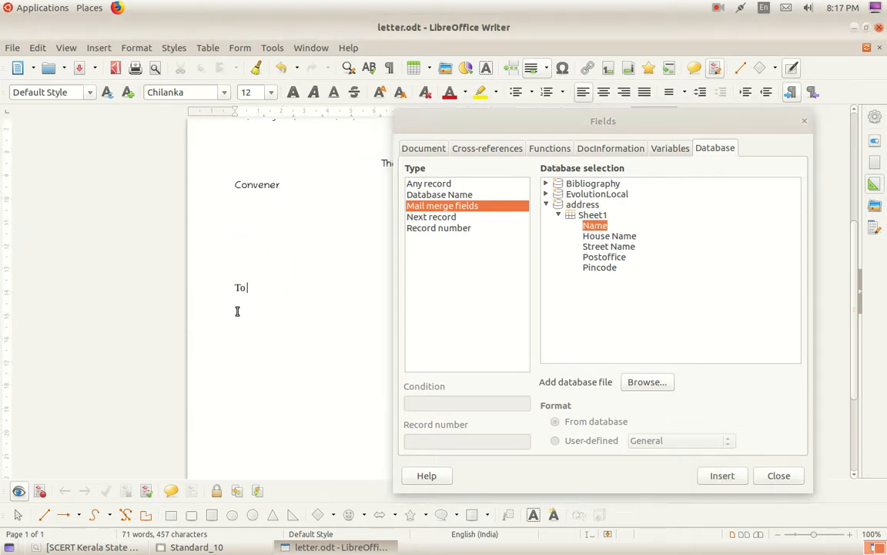
double_click(593, 225)
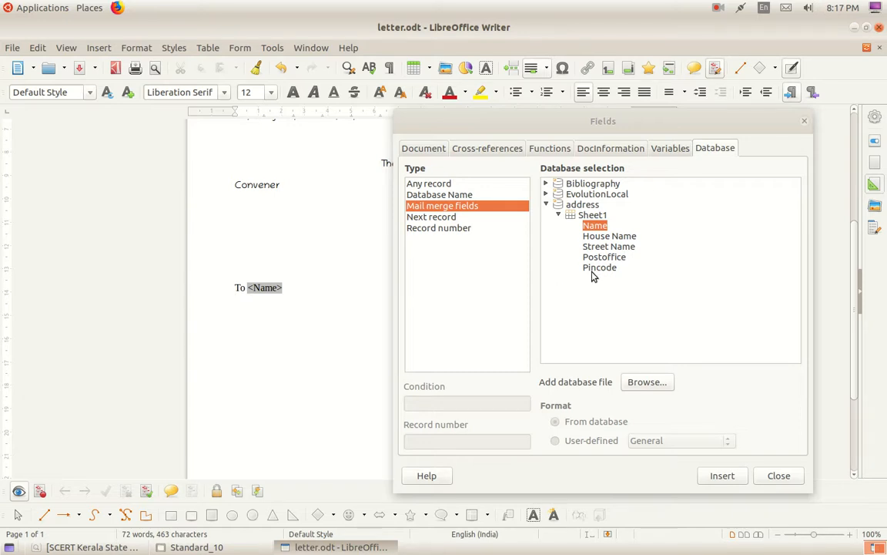
double_click(585, 236)
key("Return")
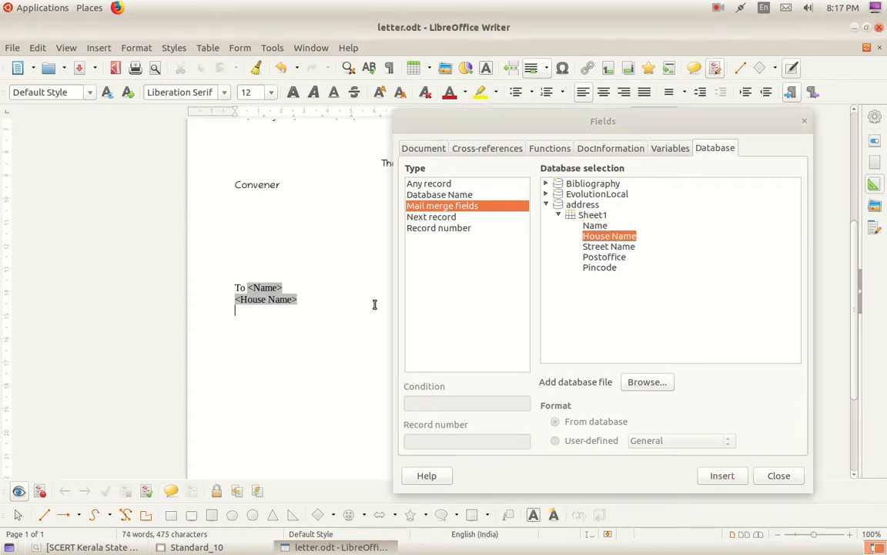
double_click(597, 247)
key("Return")
double_click(601, 258)
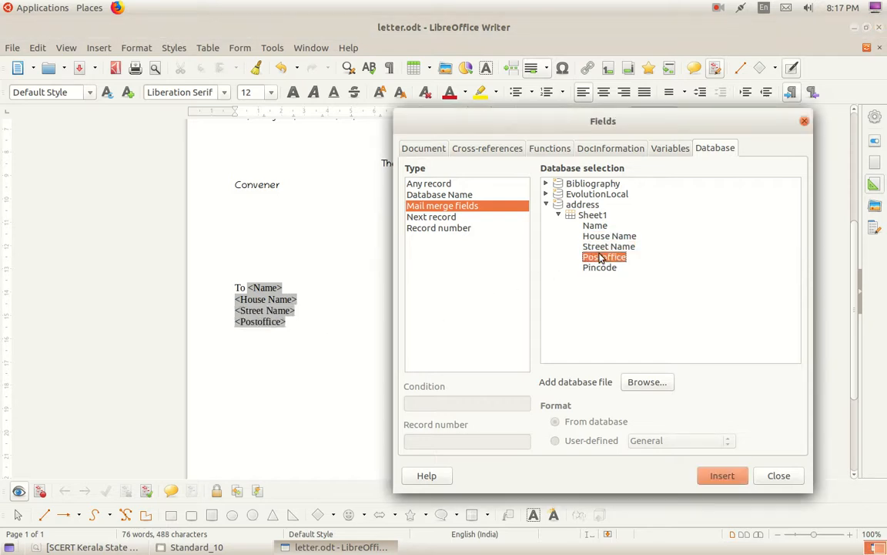
key("Return")
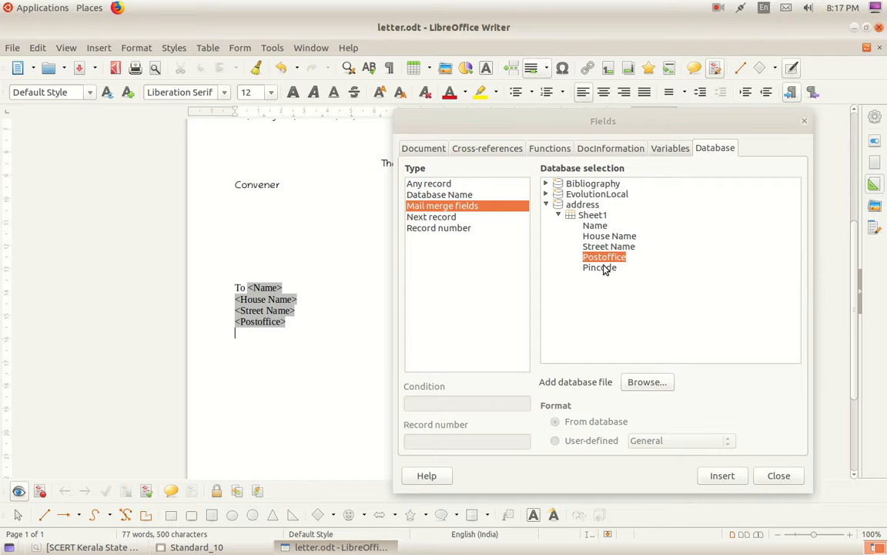
double_click(604, 268)
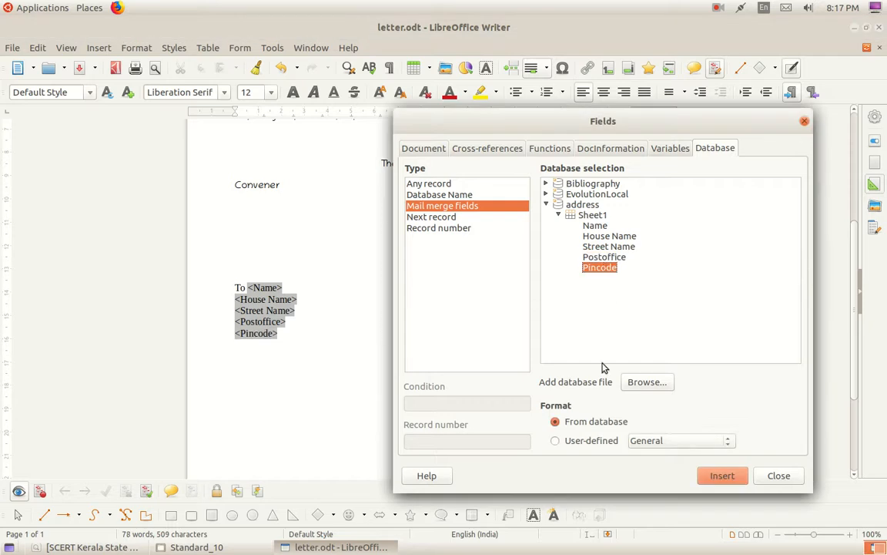
left_click(803, 124)
scroll(422, 260, "up", 5)
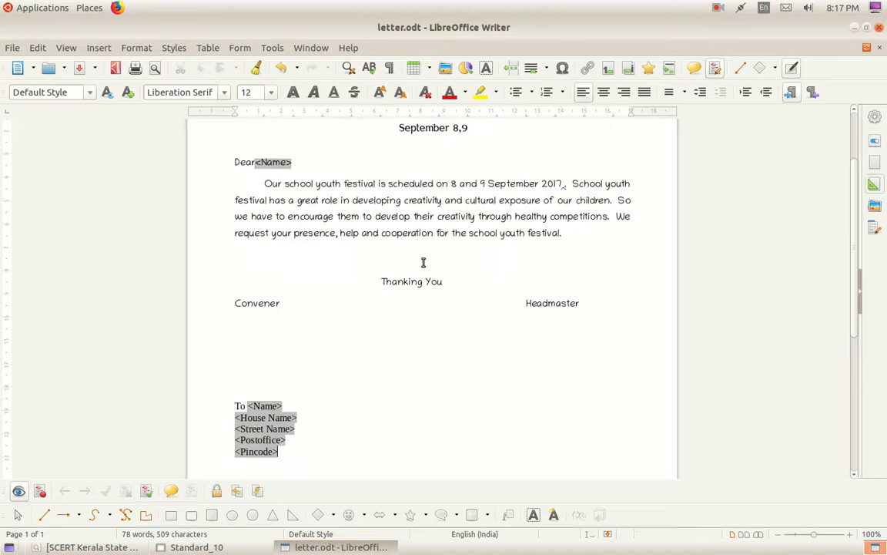
Print letter.odt as a form letter, sending the mail merge output to a file.
left_click(13, 48)
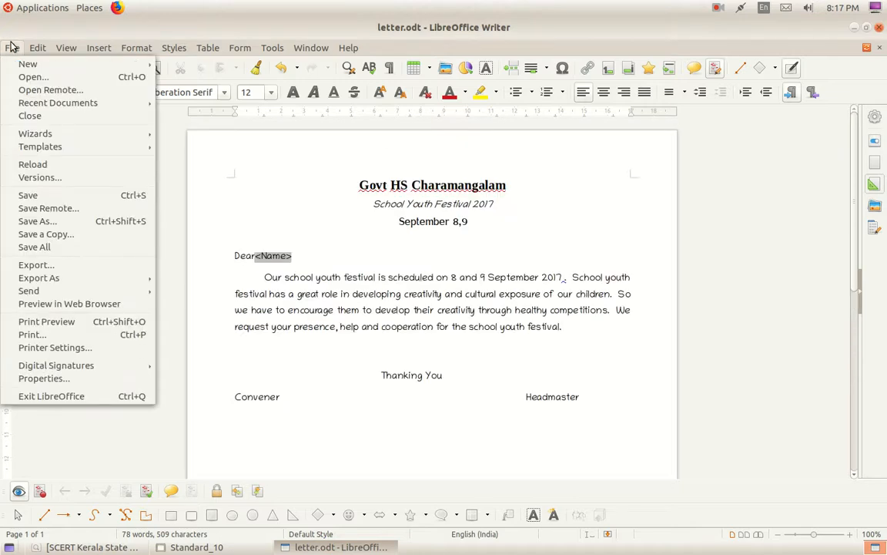
left_click(51, 333)
left_click(620, 310)
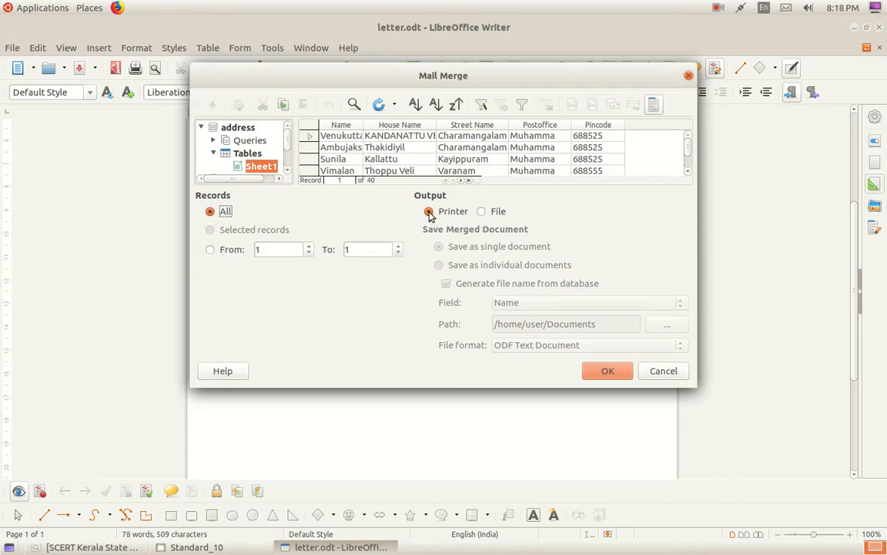
left_click(480, 211)
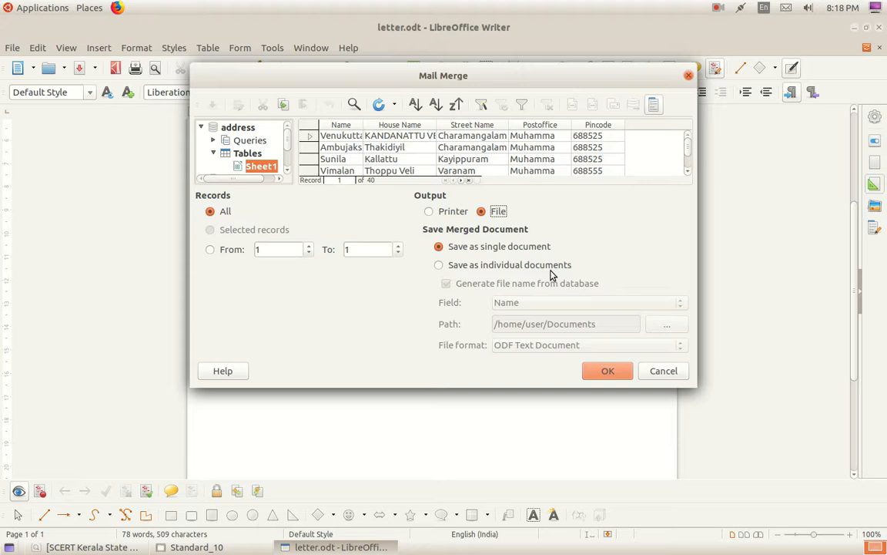
Save the merged letters as mm on the Desktop, then minimize Writer and the Files window.
left_click(608, 372)
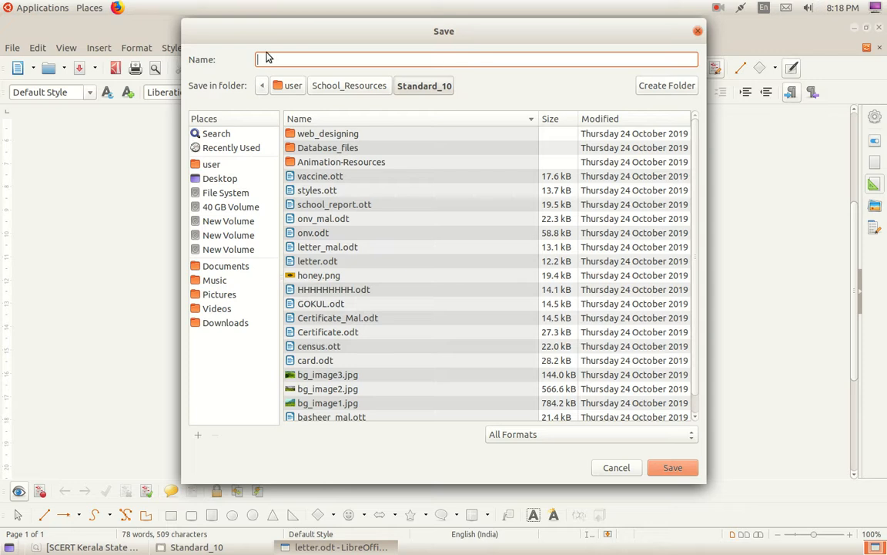
left_click(221, 178)
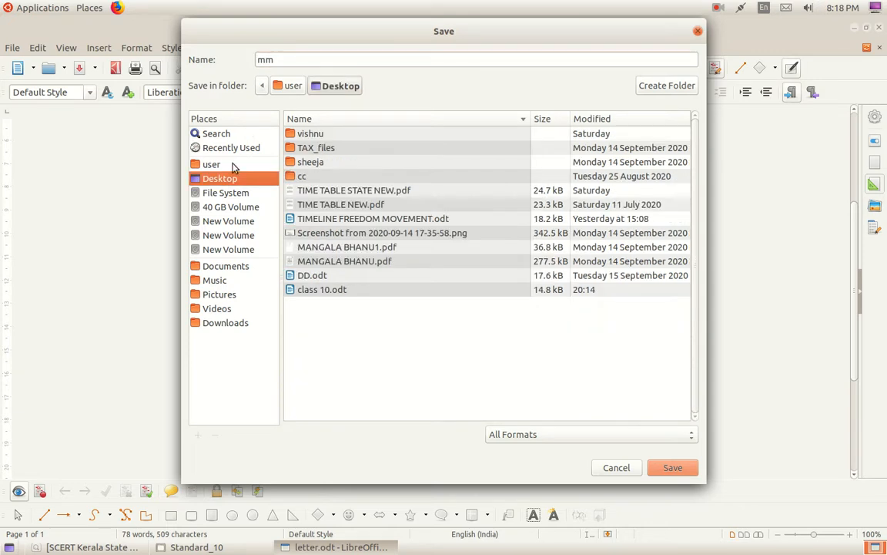
left_click(672, 467)
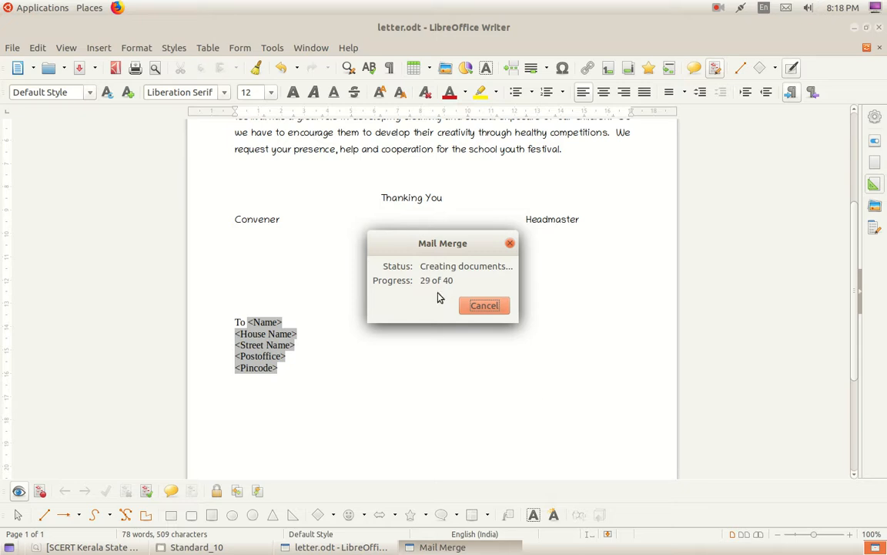
left_click(854, 27)
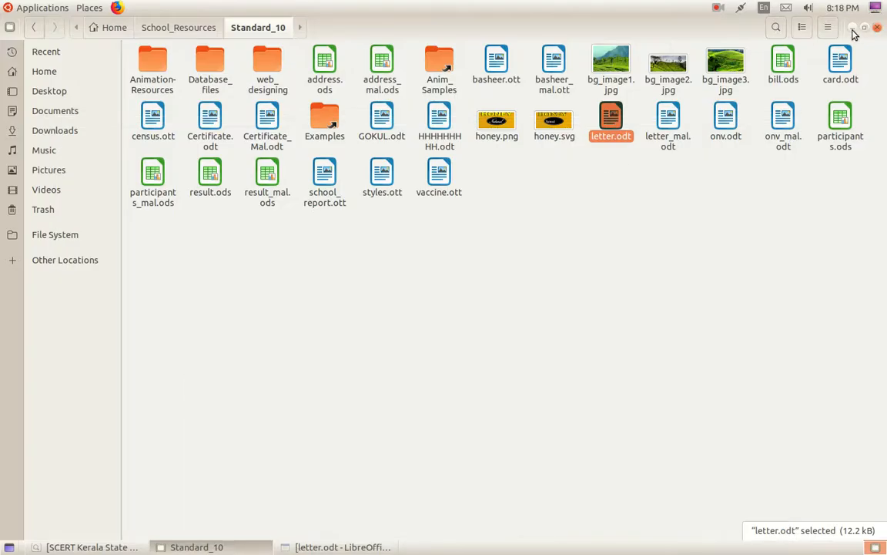
left_click(854, 27)
Open mm.odt from the desktop and scroll through the 79 pages of personalised letters.
double_click(43, 417)
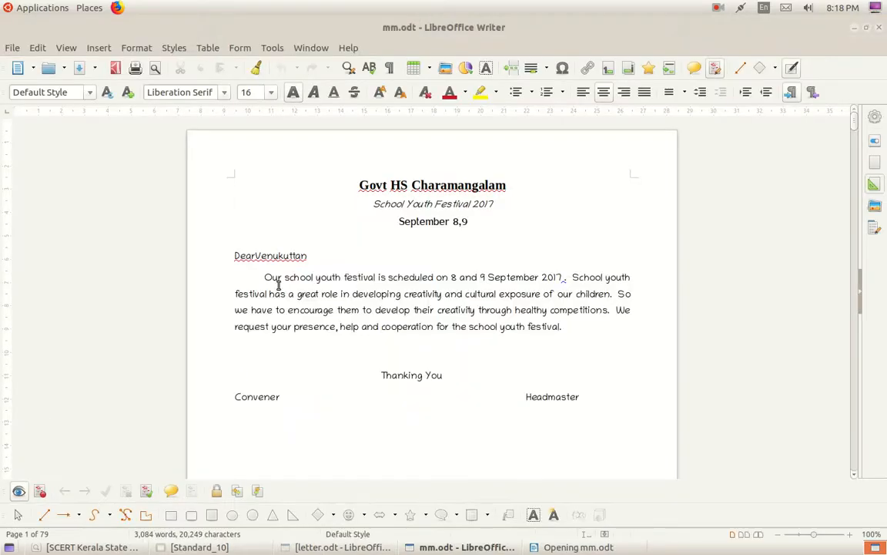
scroll(290, 270, "down", 15)
scroll(289, 270, "down", 10)
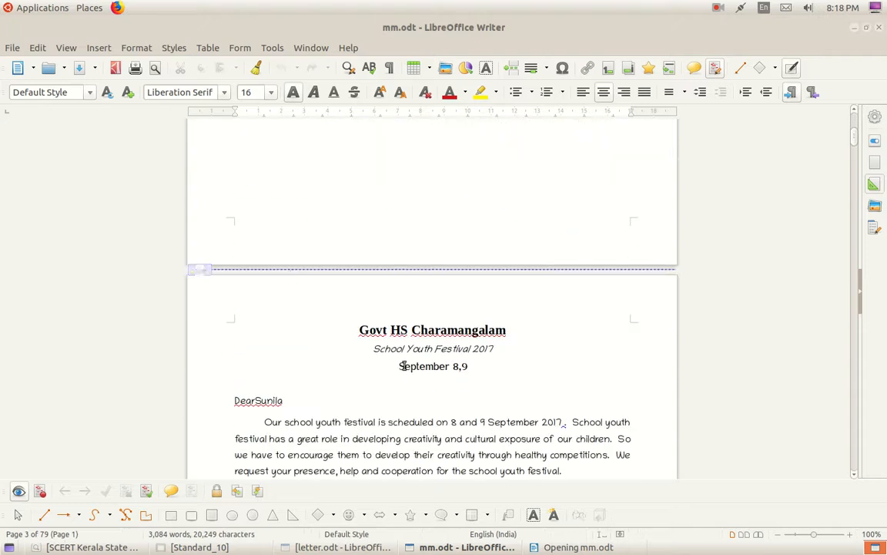
scroll(382, 342, "down", 10)
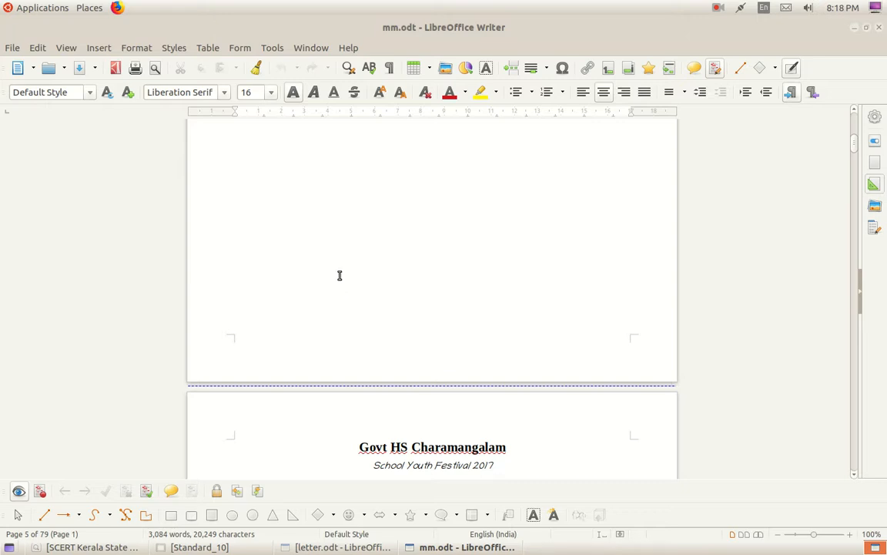
scroll(459, 330, "up", 7)
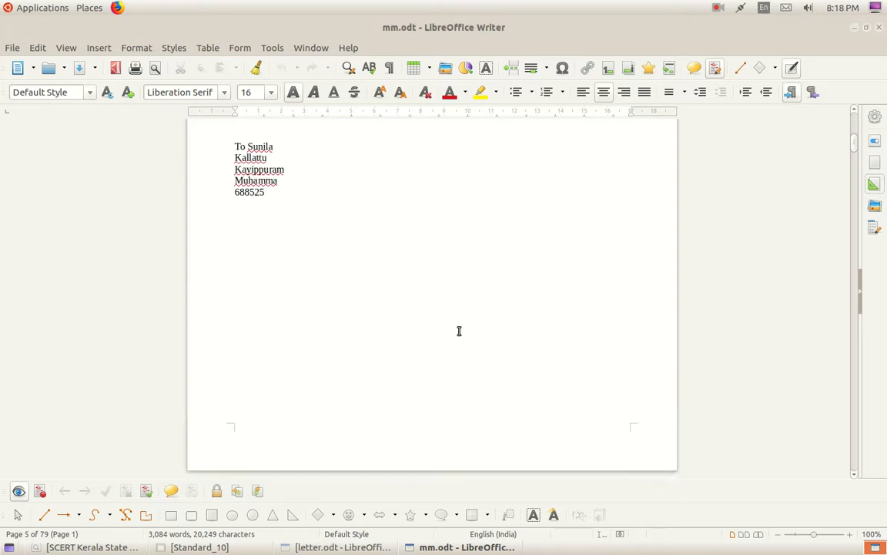
scroll(458, 337, "up", 7)
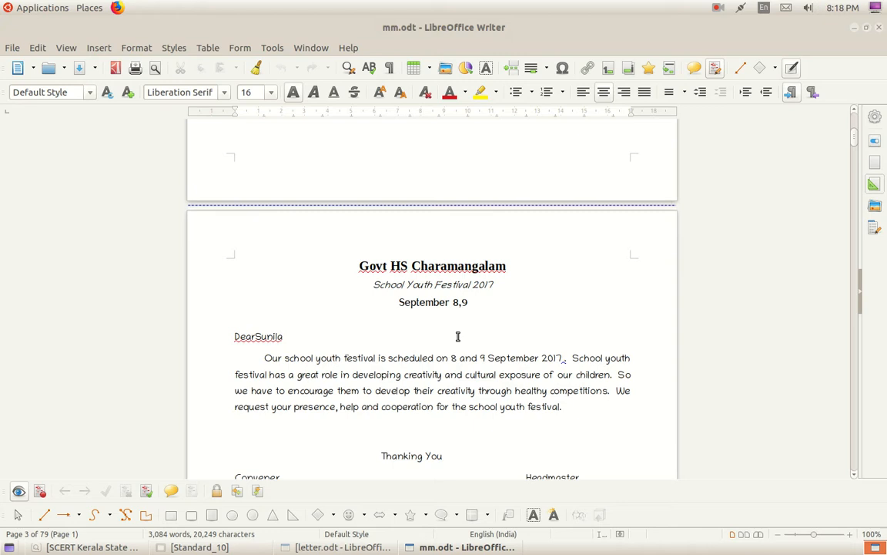